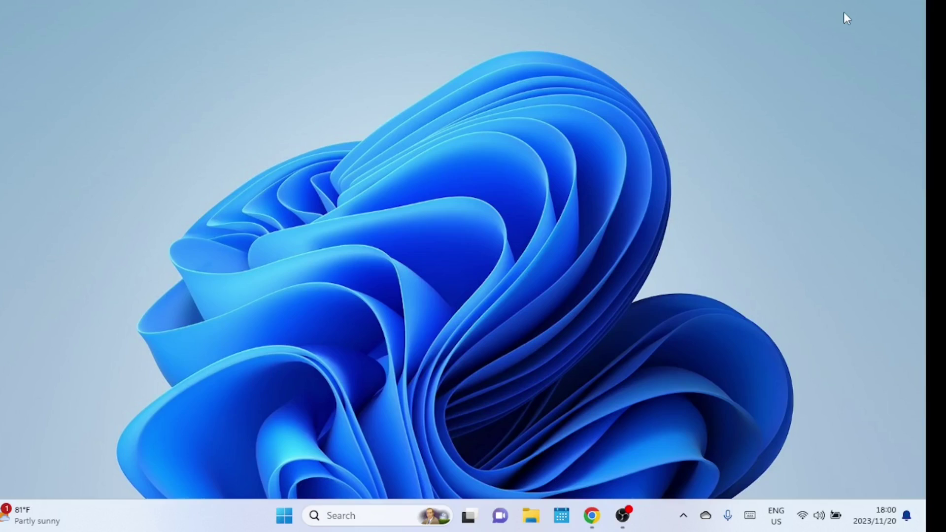
Step: Search Windows for "edge"
click(391, 515)
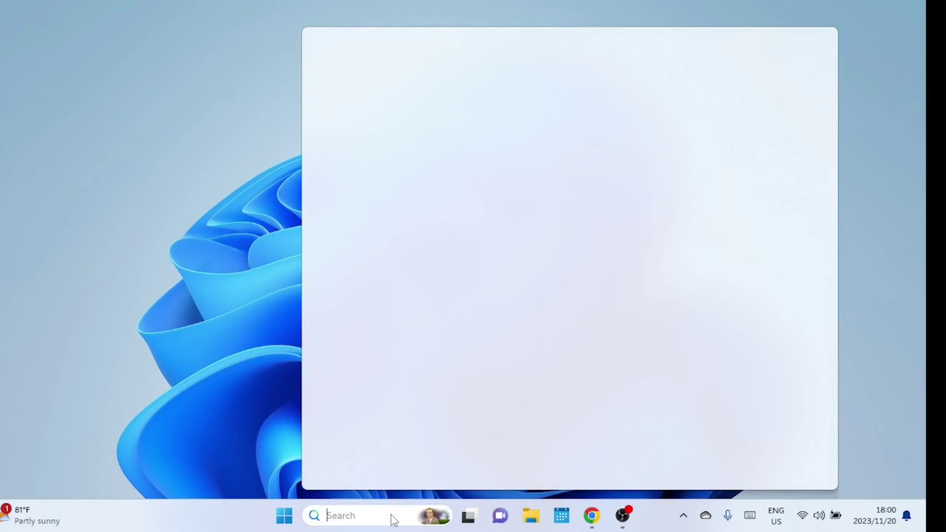
text(dge)
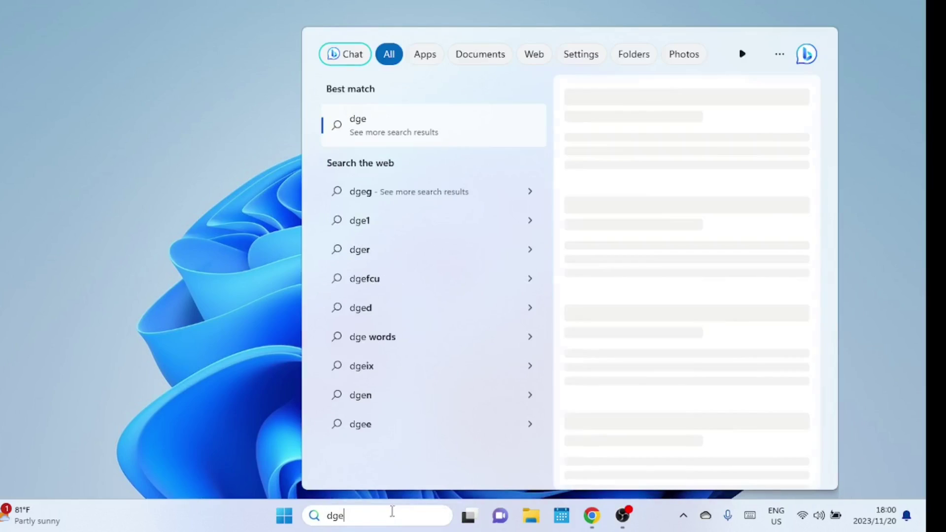
key(Home)
text(e)
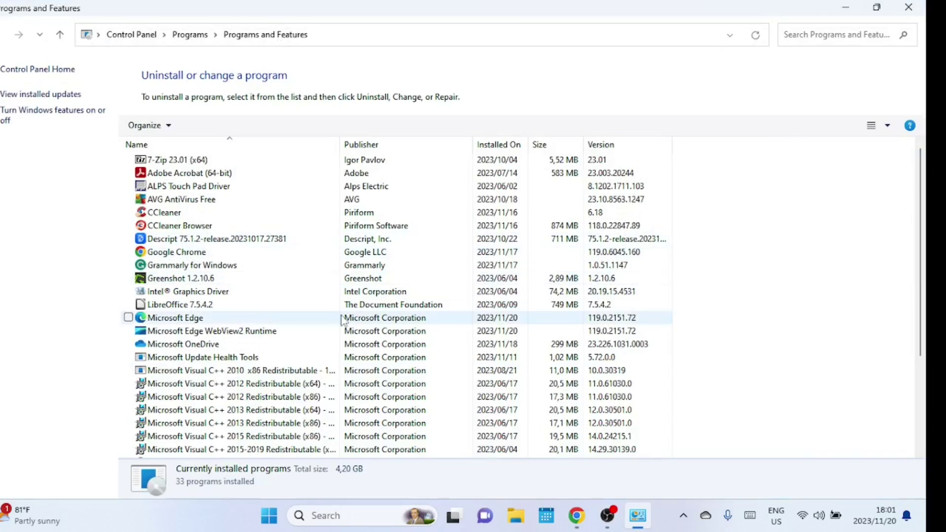
Step: Open the Change option for Microsoft Edge in the Programs and Features list
click(280, 317)
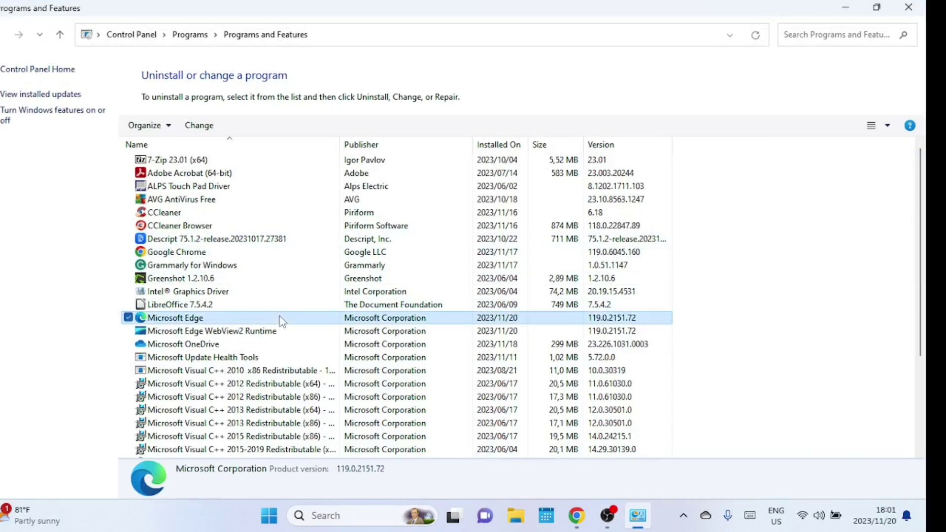
click(199, 125)
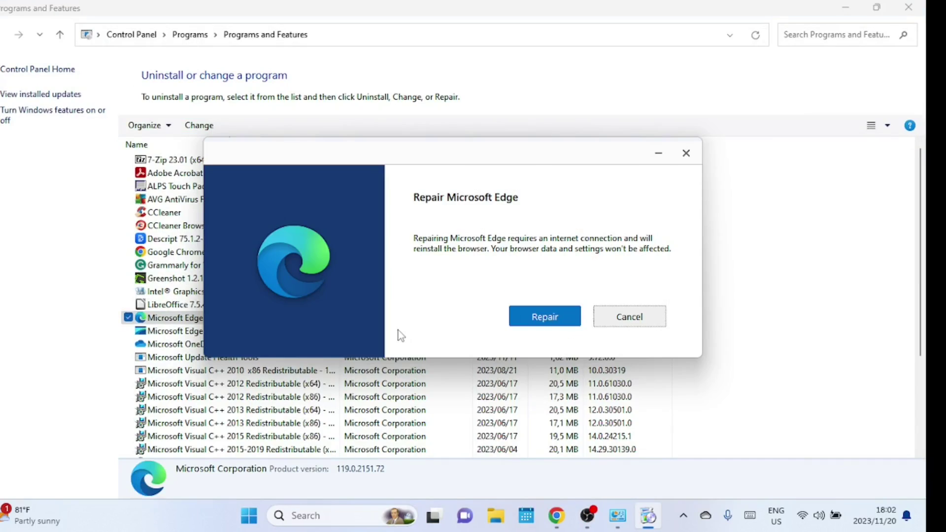
Step: Find the Registry Editor through the Windows search and open it
click(347, 515)
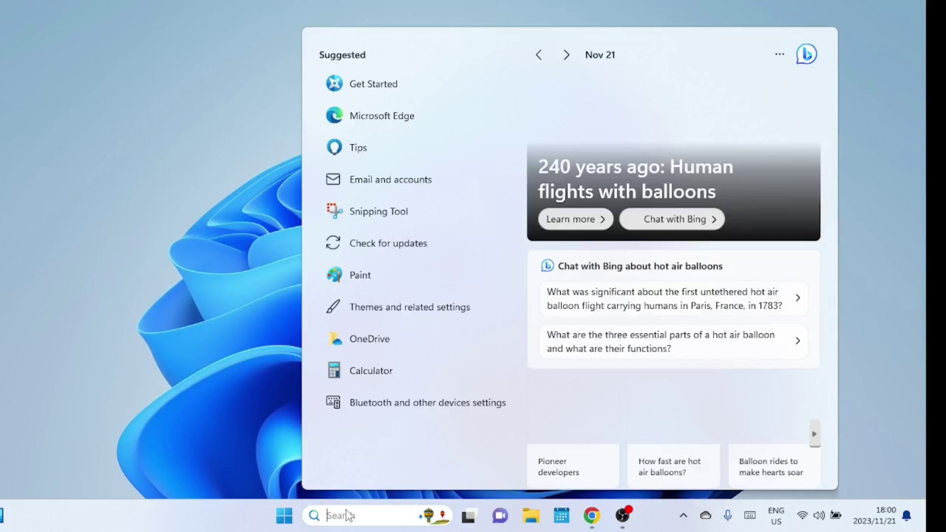
text(re)
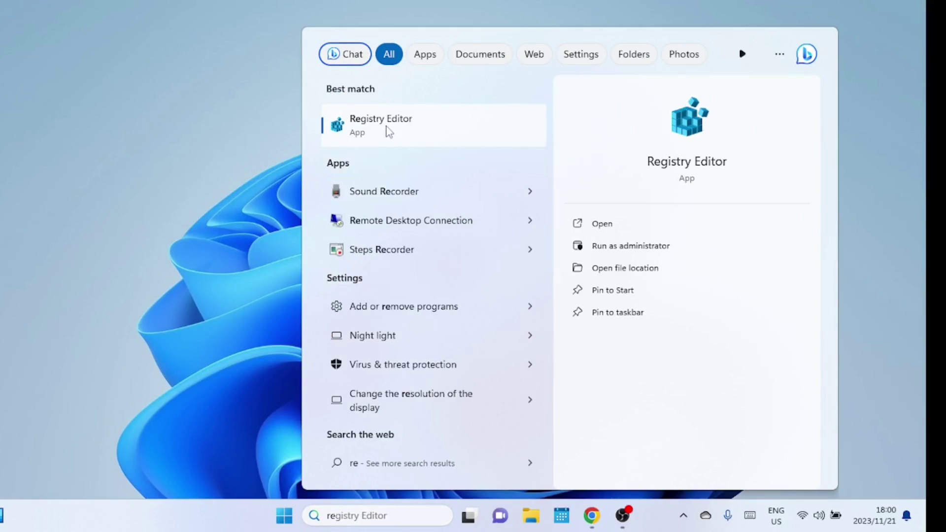
click(389, 127)
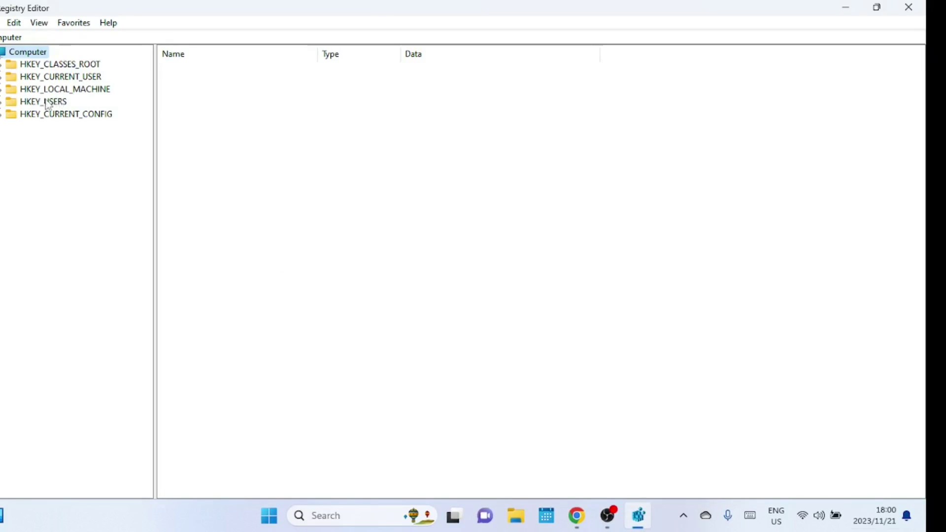
Step: Expand the registry tree to HKEY_LOCAL_MACHINE\SOFTWARE\WOW6432Node\Microsoft and widen the key tree
click(5, 92)
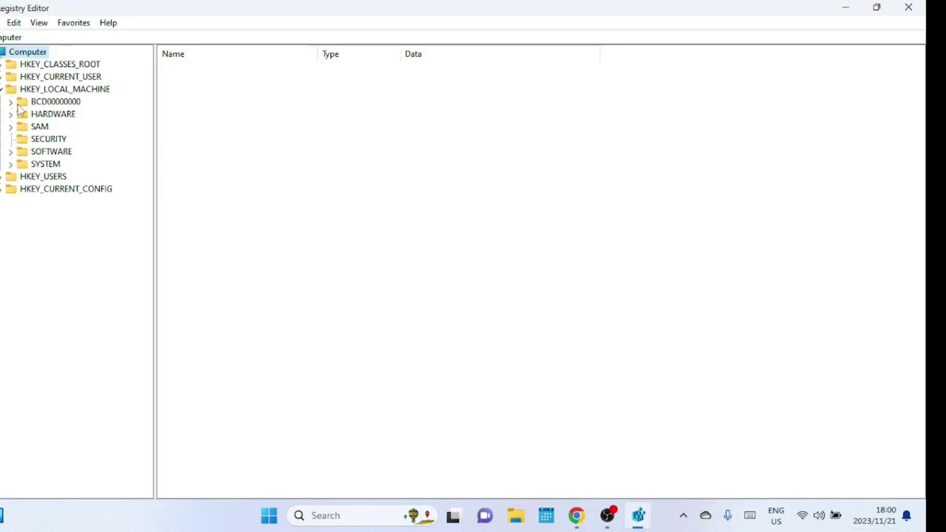
click(11, 151)
drag(154, 175, 206, 252)
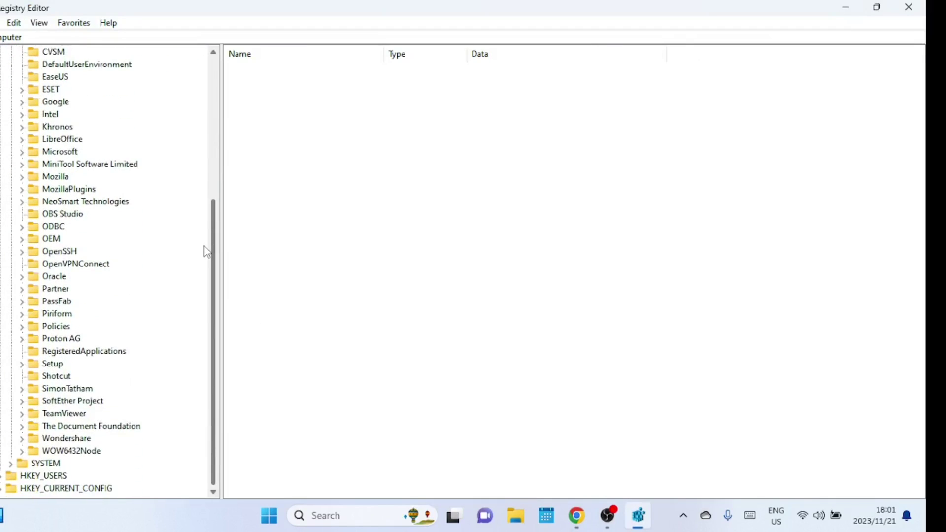
click(22, 451)
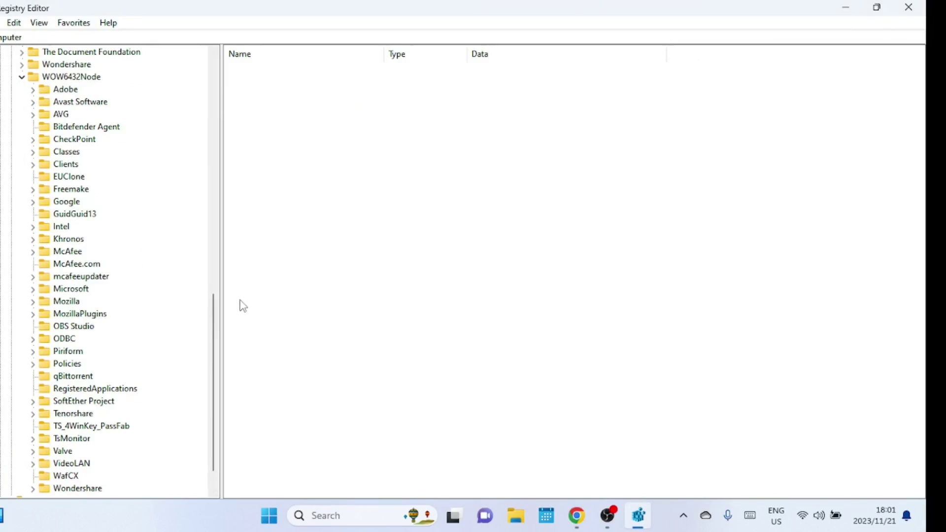
click(32, 290)
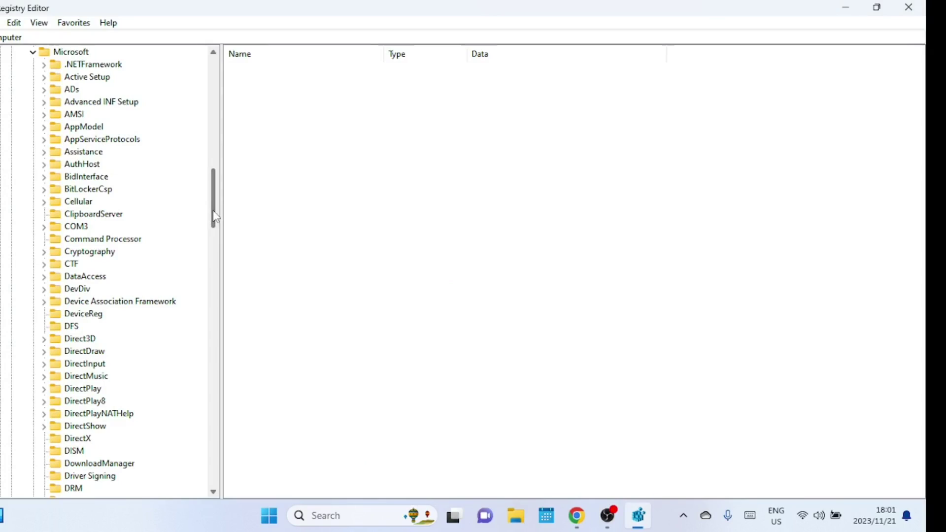
Step: Within the WOW6432Node Microsoft key, expand Windows\CurrentVersion\Uninstall and select the Microsoft Edge key
drag(215, 217, 212, 436)
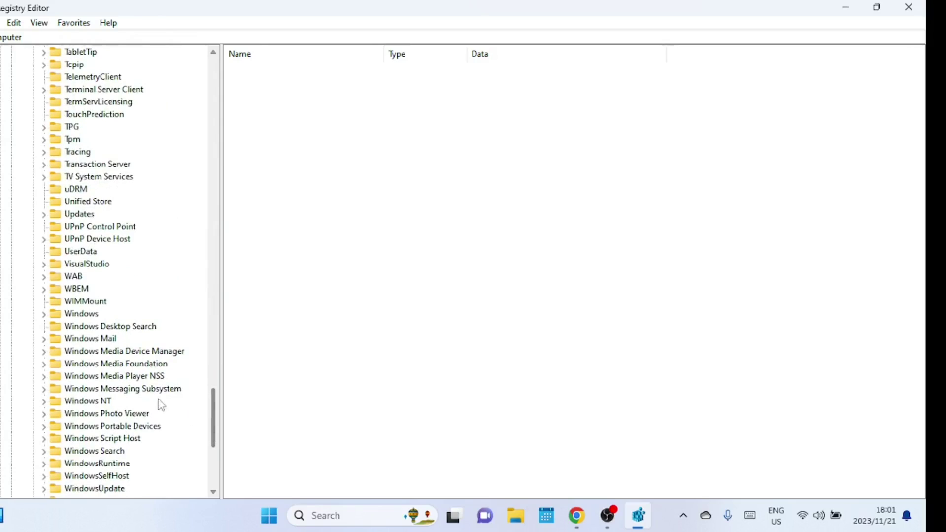
click(45, 316)
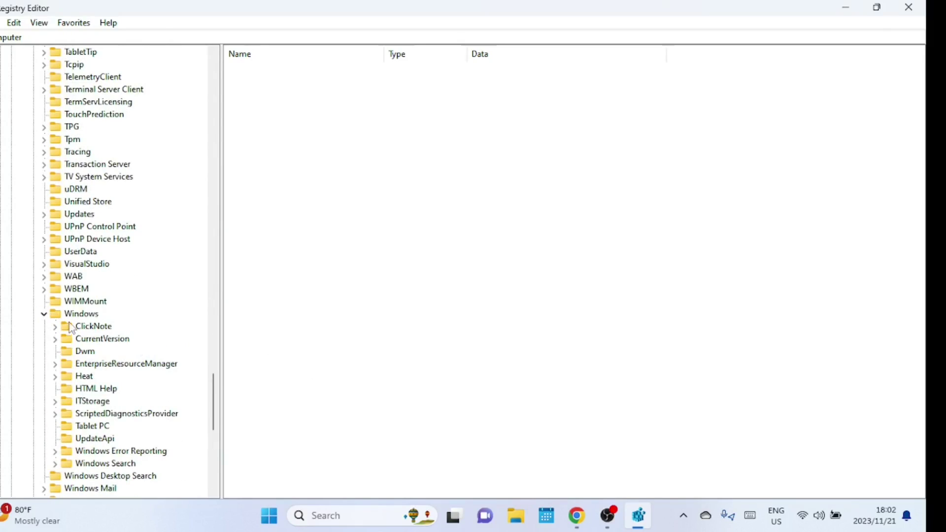
click(55, 339)
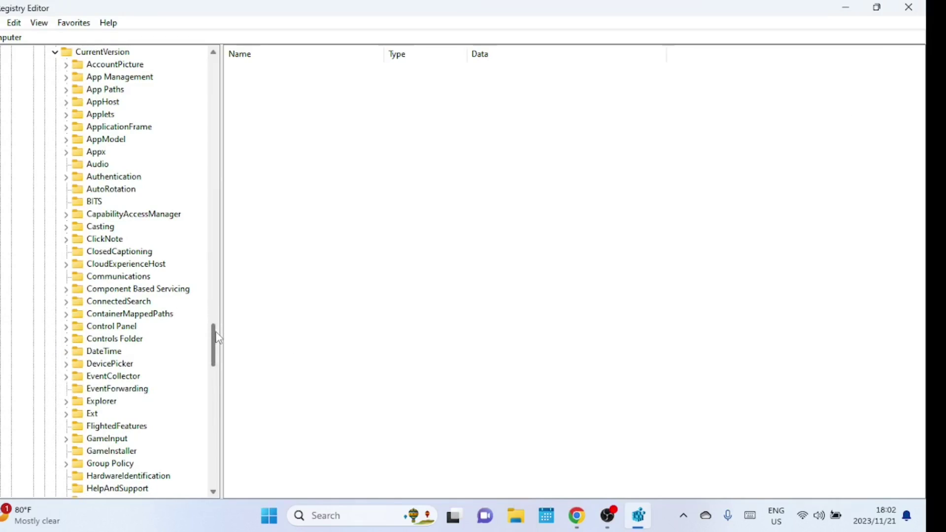
drag(218, 340, 210, 406)
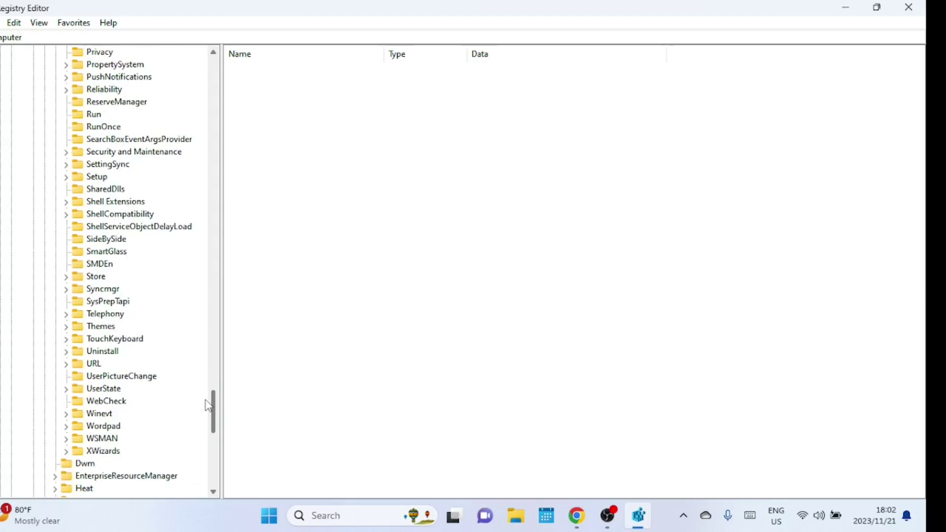
click(67, 352)
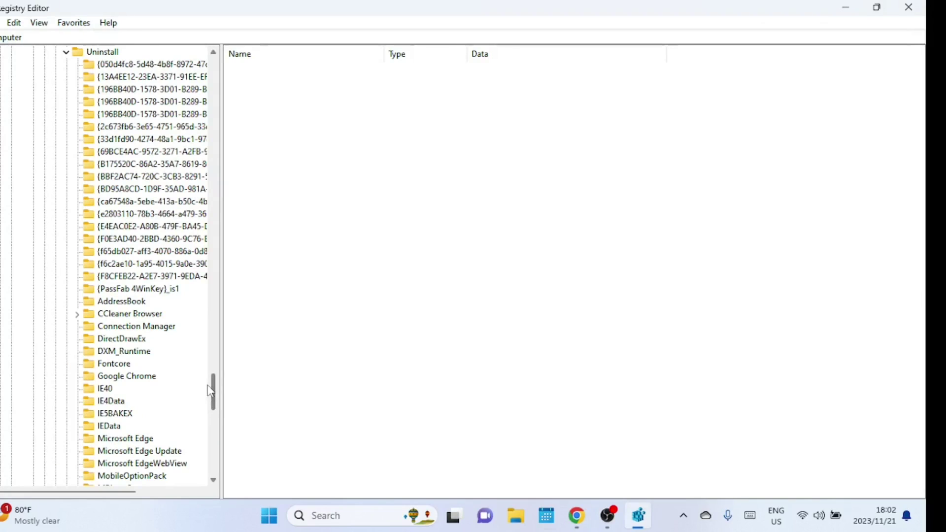
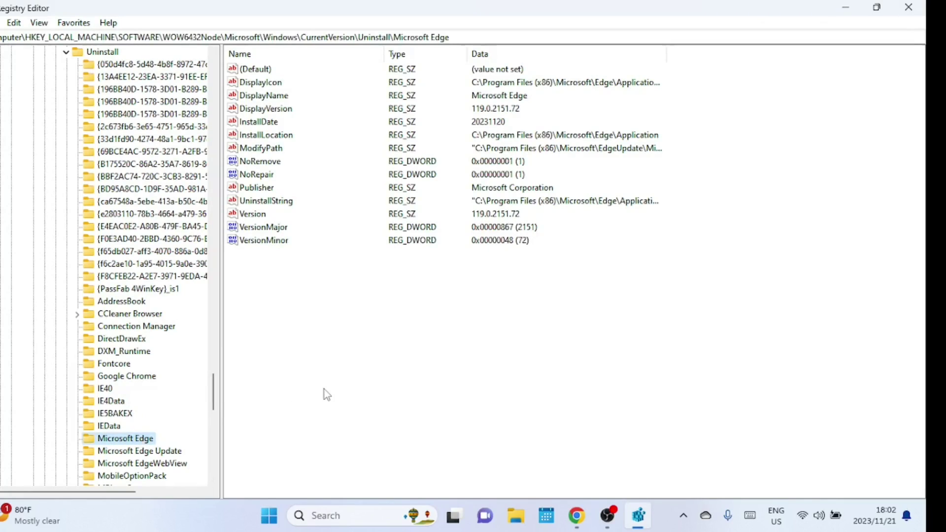
Step: Set the NoRemove value of the Microsoft Edge uninstall key to 0 and close the Registry Editor
click(267, 163)
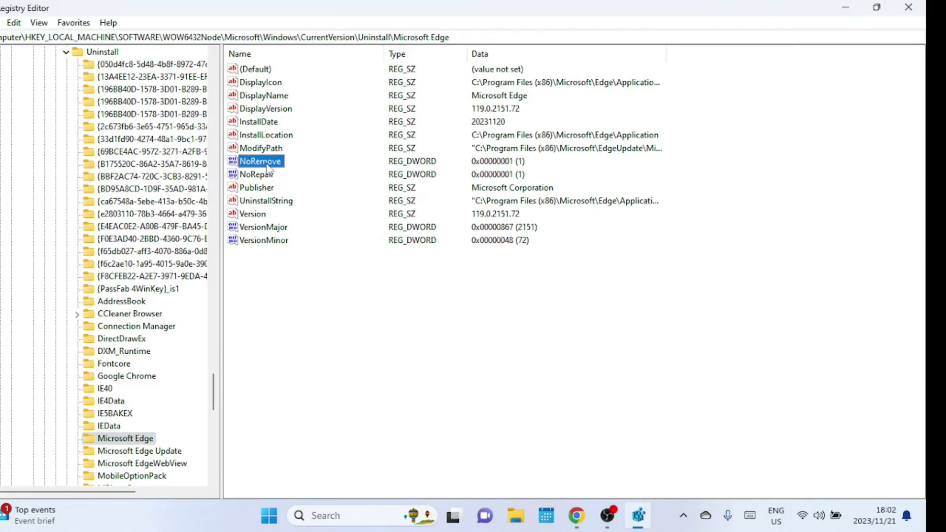
drag(2, 37, 463, 43)
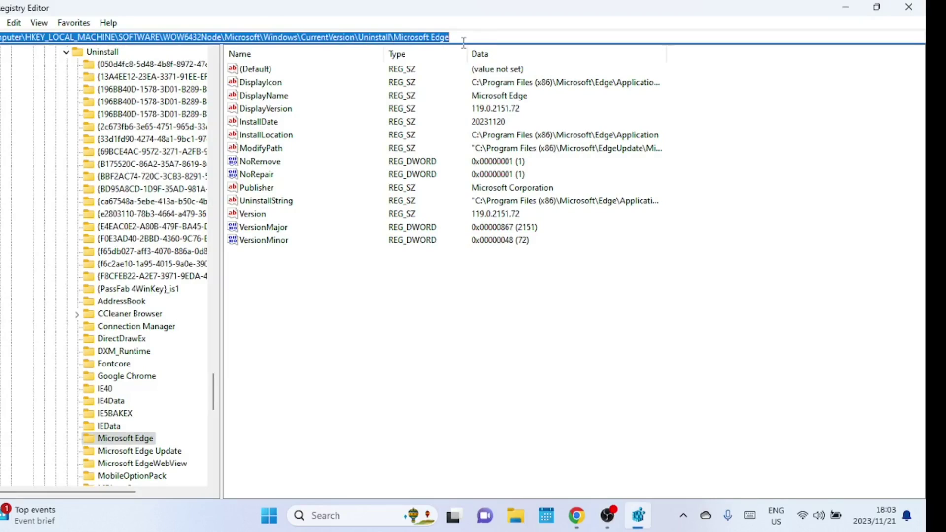
click(280, 163)
right_click(282, 168)
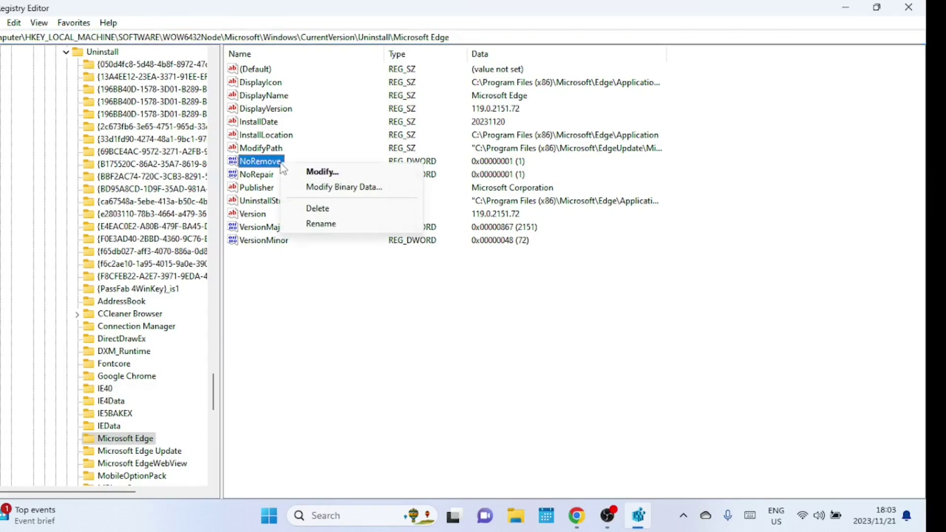
click(313, 172)
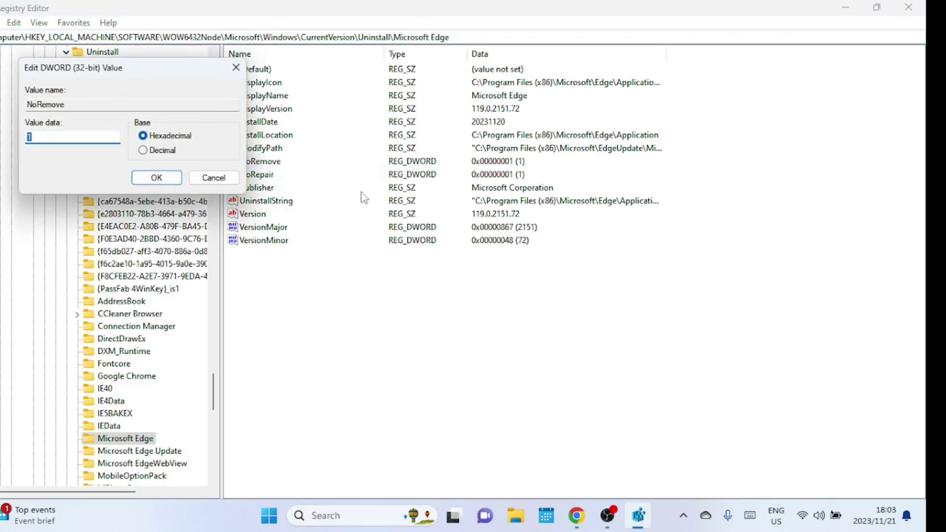
drag(142, 72, 466, 143)
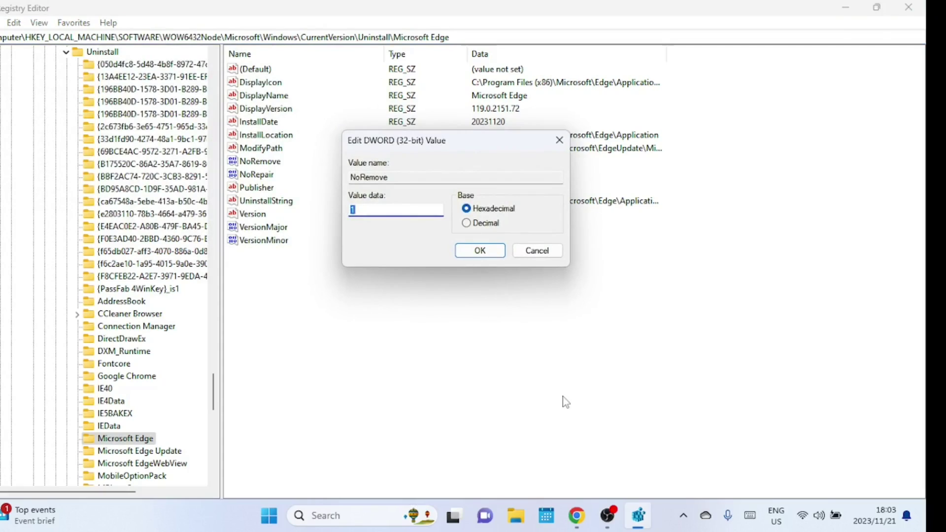
text(0)
click(481, 250)
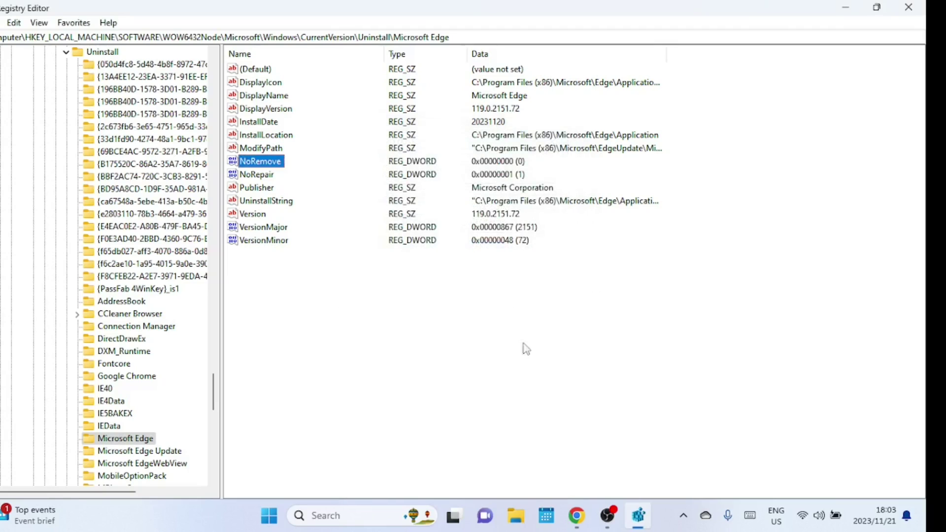
click(905, 9)
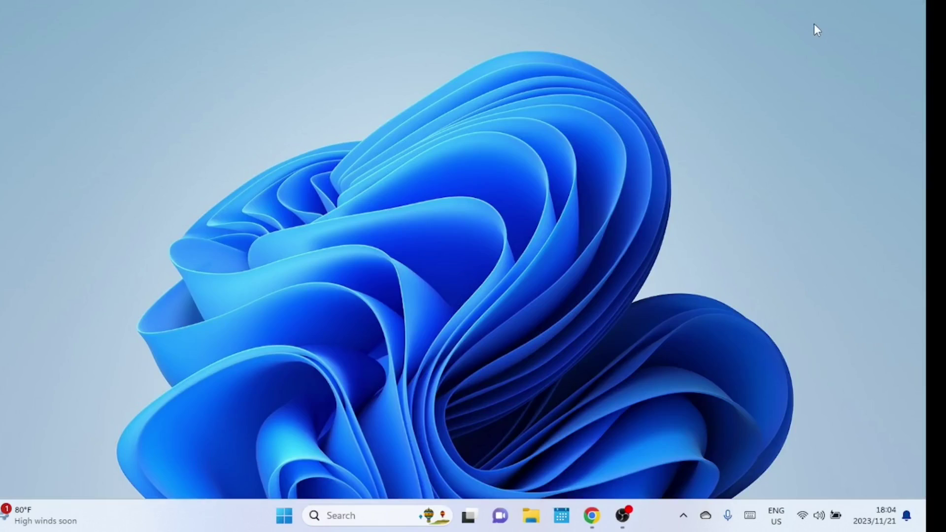
Step: Open the Apps settings, go to the installed apps and show the options for Microsoft Edge
click(48, 290)
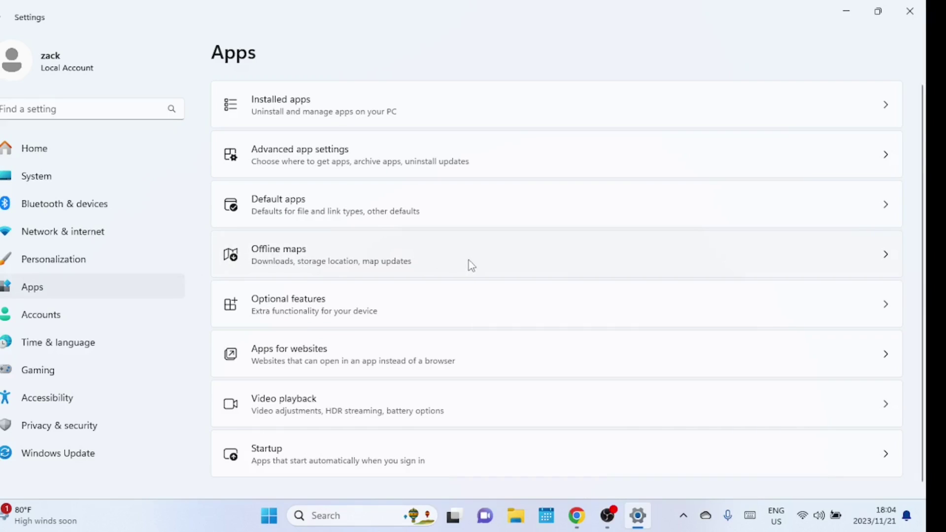
click(886, 109)
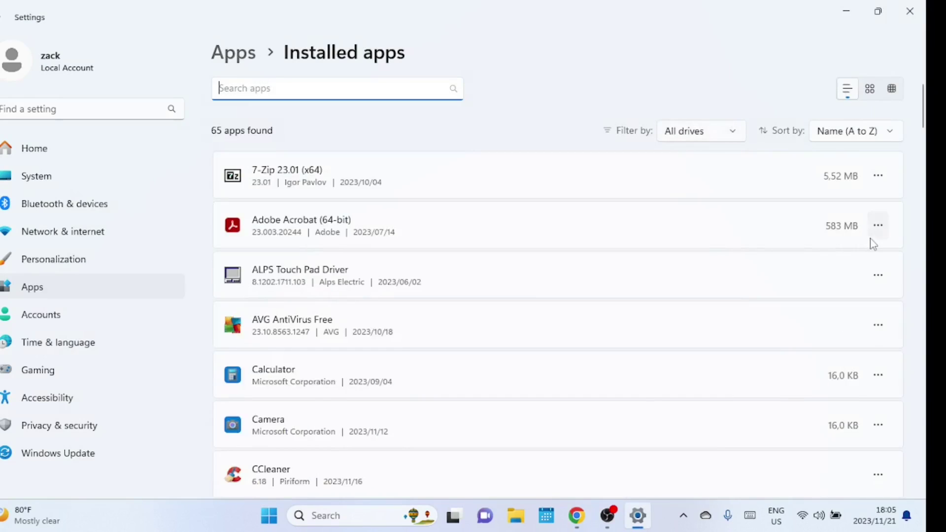
scroll(925, 124, down, 2)
drag(925, 123, 914, 240)
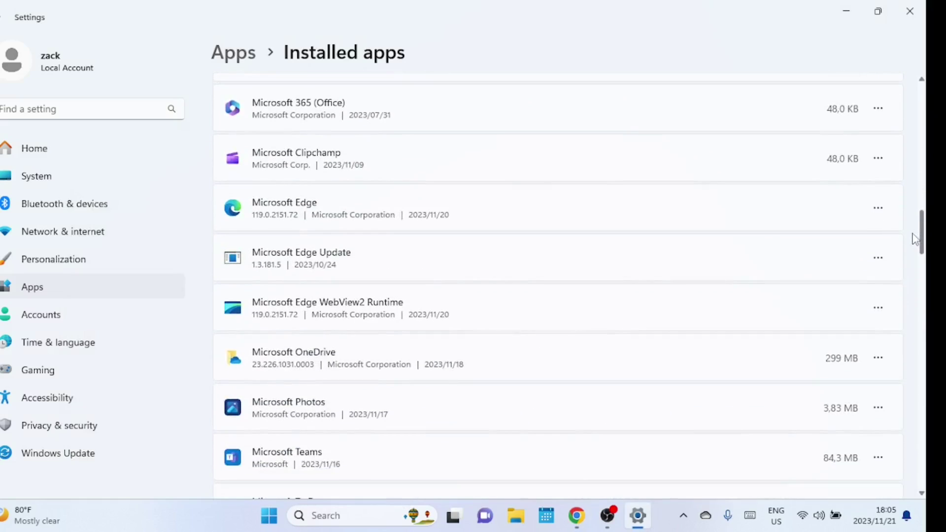
click(886, 208)
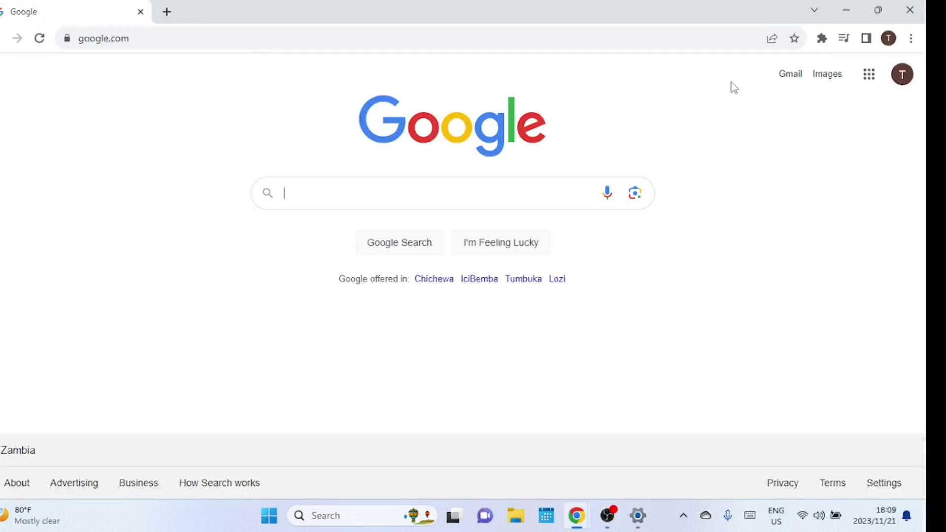
Step: In Chrome, search Google for "wise program uninstaller"
text(wi)
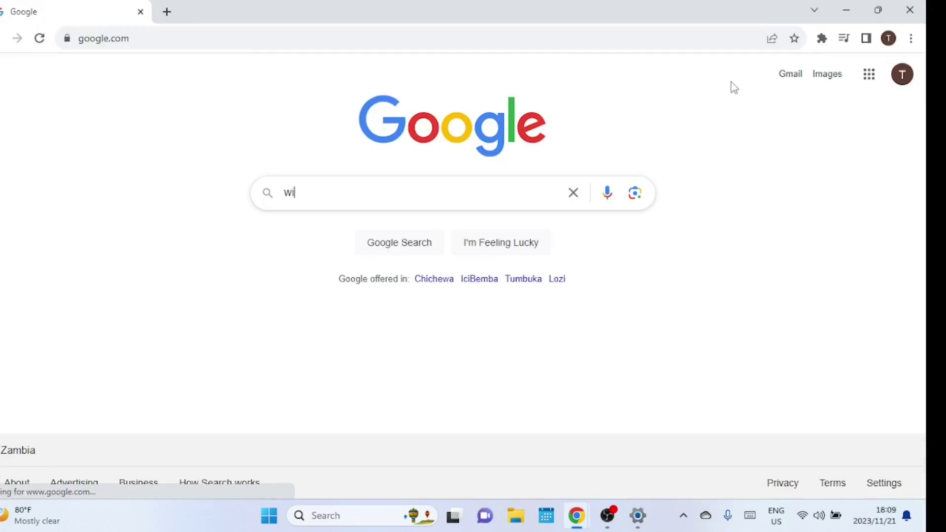
text(se p)
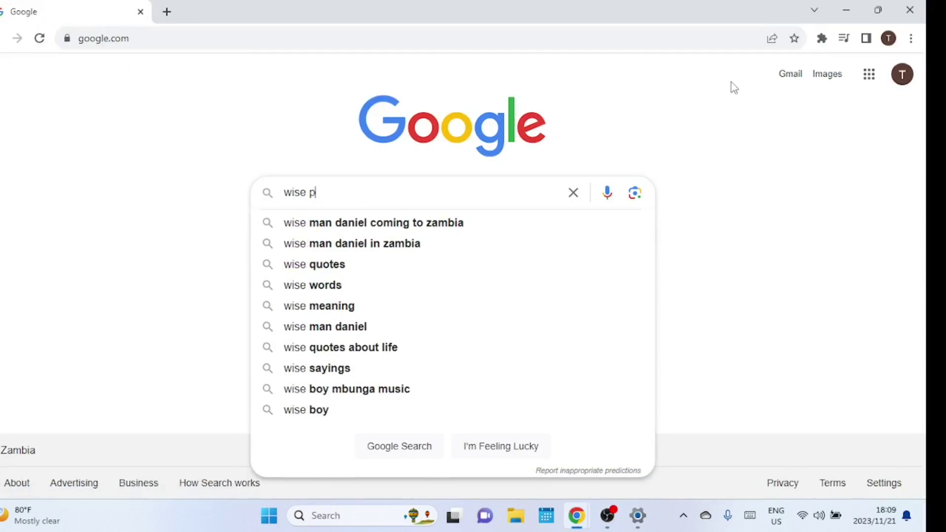
text(rogr)
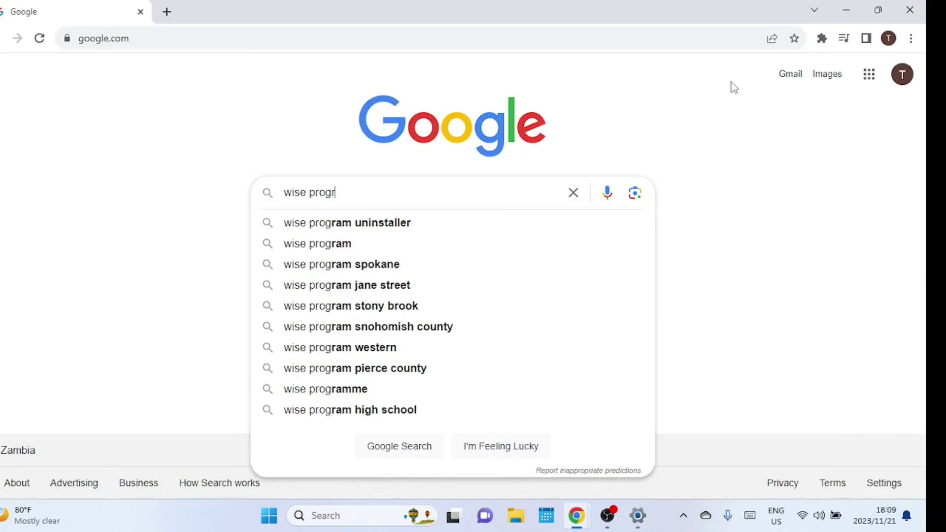
click(379, 225)
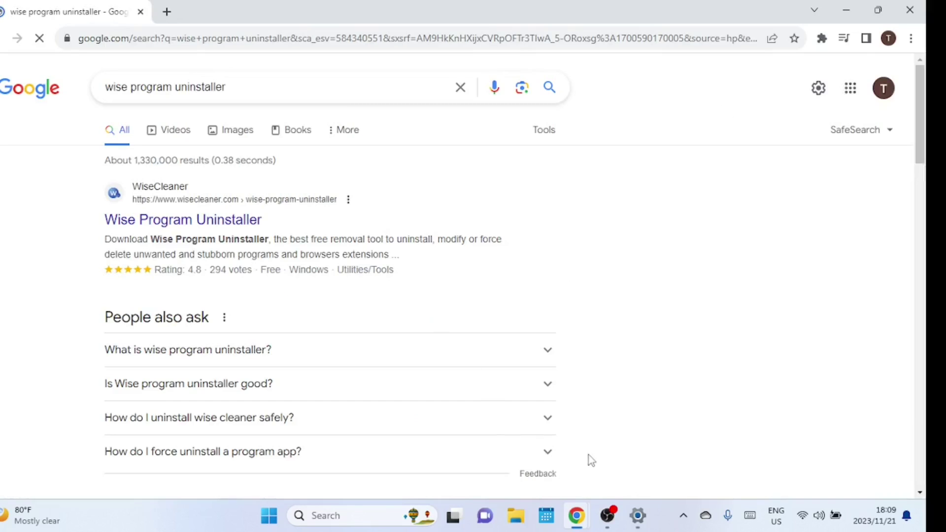
Step: Open the Wise Program Uninstaller page on the WiseCleaner site and start its free download
click(242, 223)
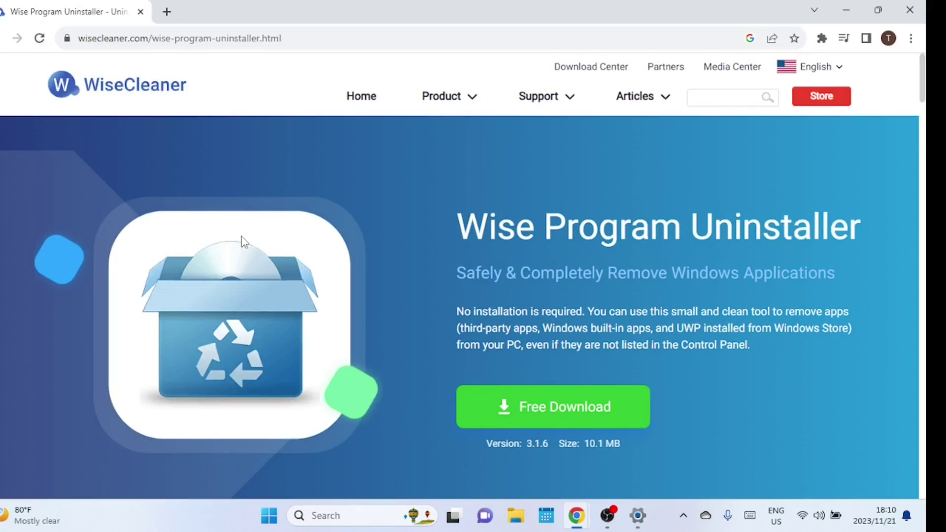
click(531, 407)
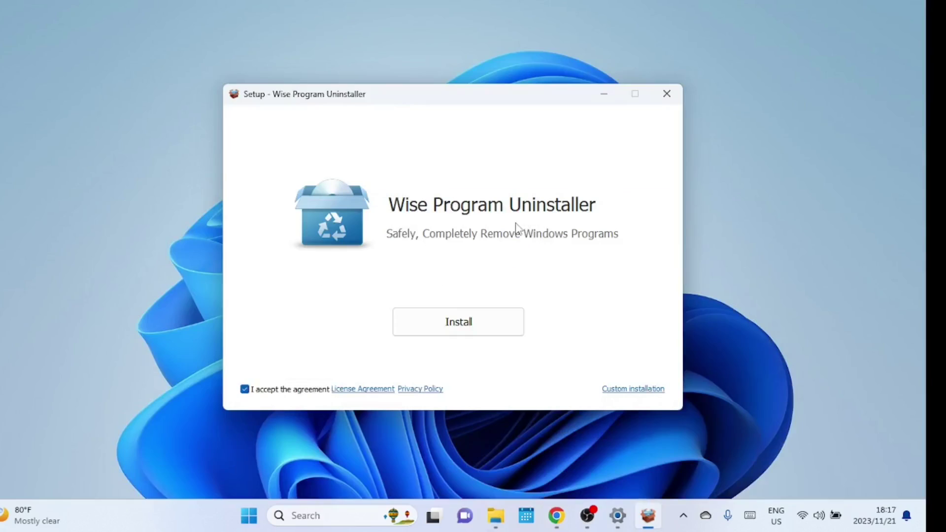
Step: Install Wise Program Uninstaller and finish the setup so that the program launches without the user guide and release logs
click(481, 321)
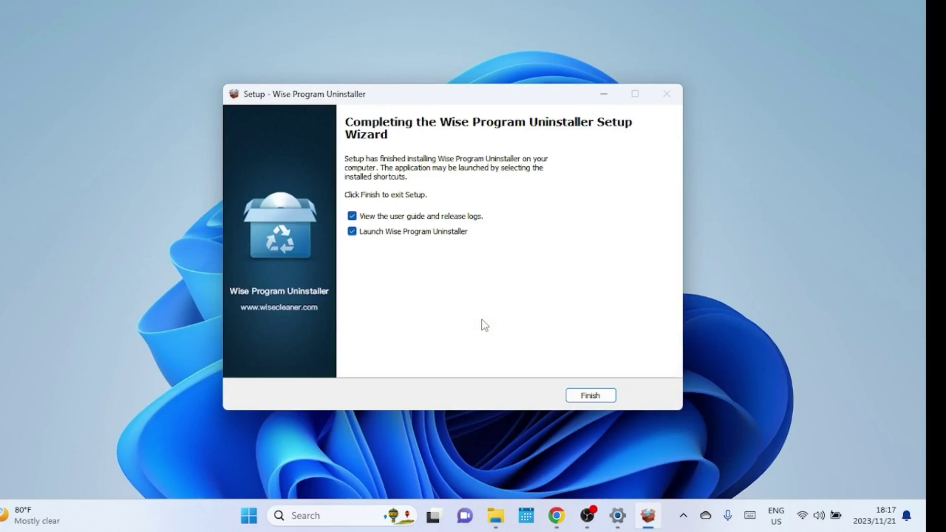
click(352, 216)
click(590, 394)
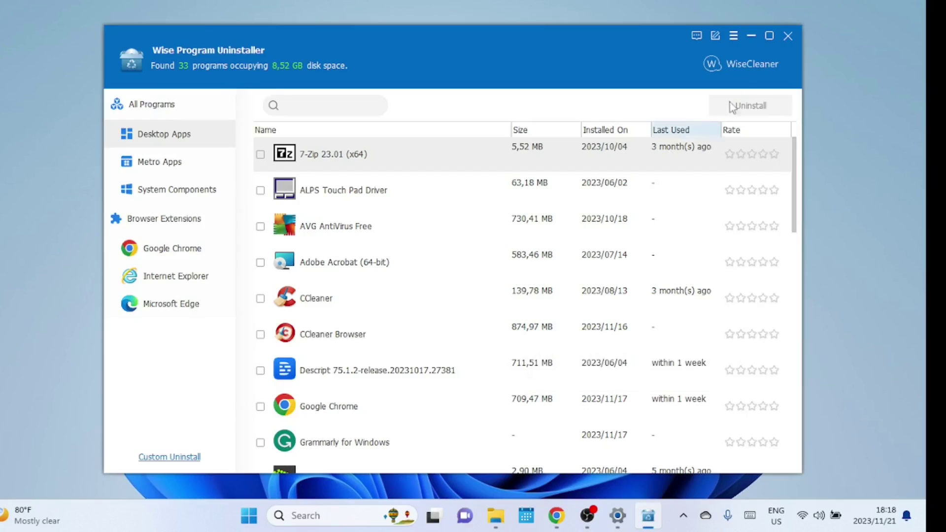
Step: Maximize Wise Program Uninstaller and select Microsoft Edge in the list of desktop apps
click(769, 37)
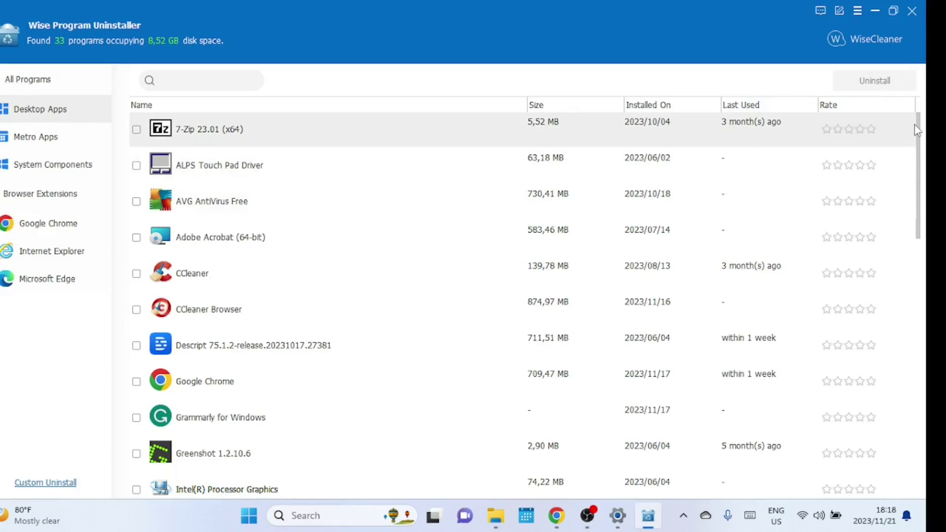
drag(918, 145, 917, 211)
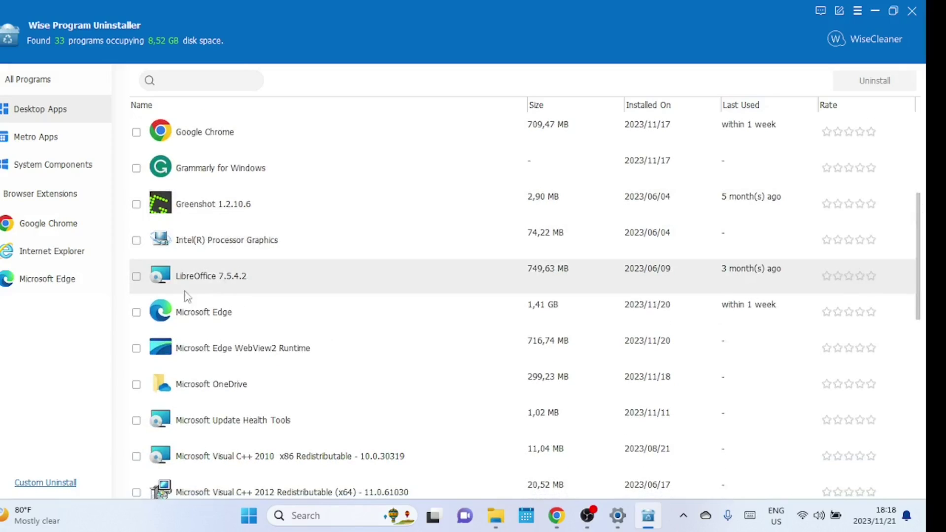
click(136, 312)
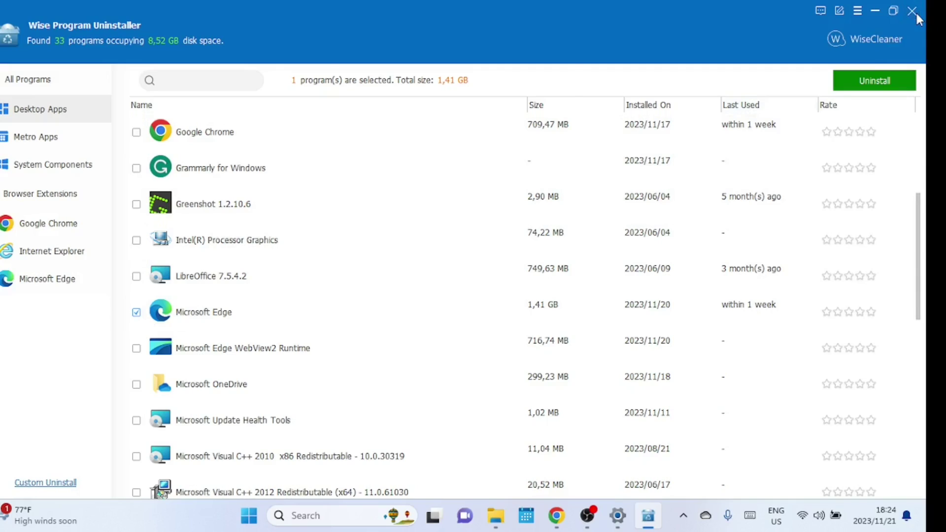
Step: Close Wise Program Uninstaller without giving feedback and open Task Manager in a maximized window
click(915, 14)
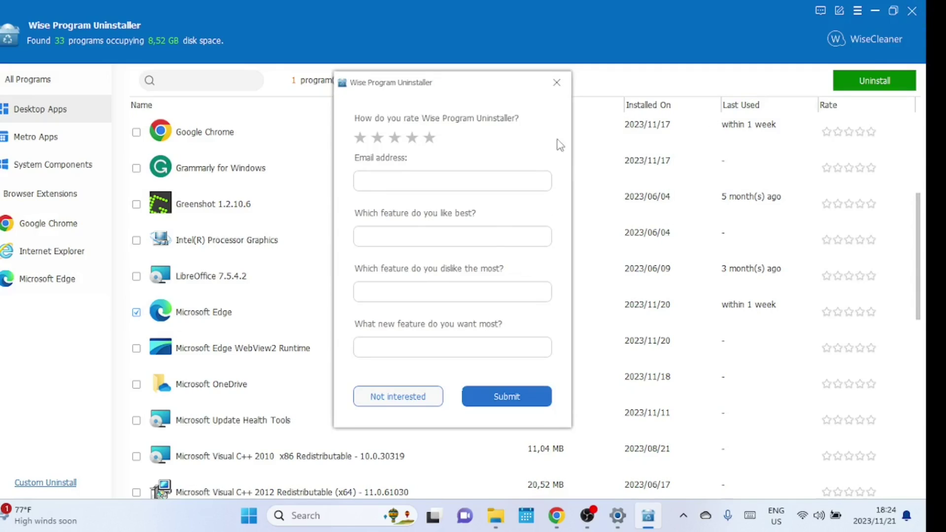
click(557, 82)
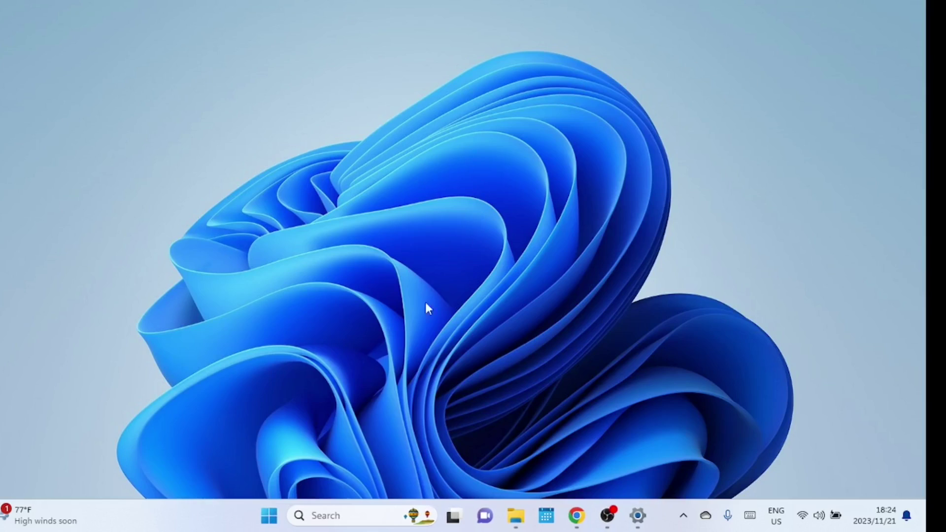
click(352, 517)
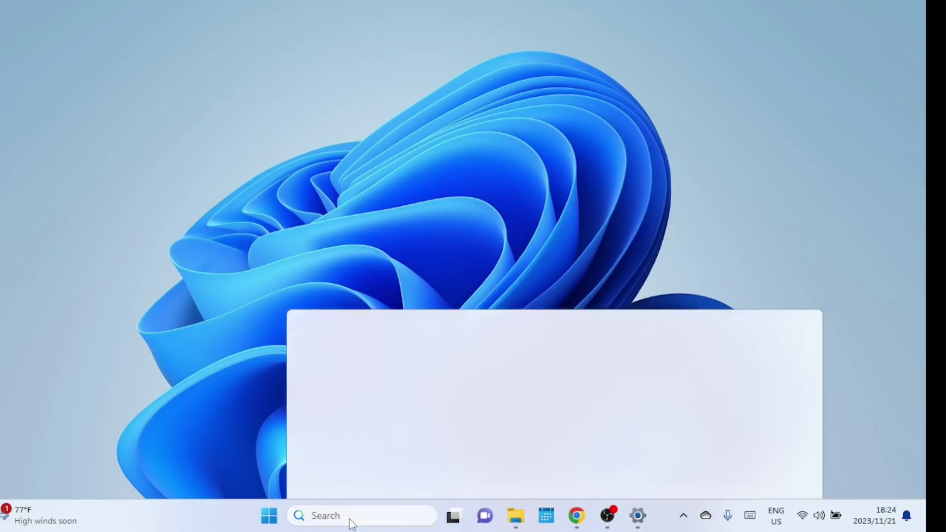
text(task)
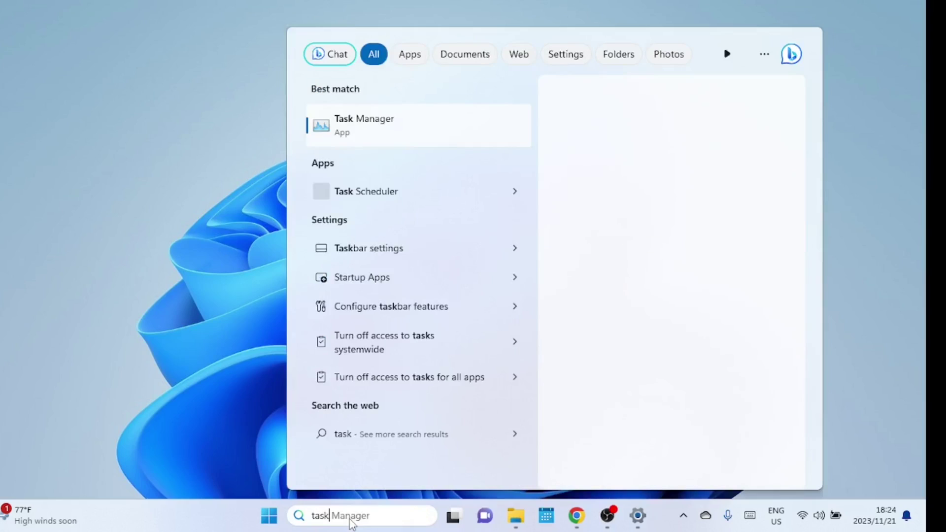
click(408, 129)
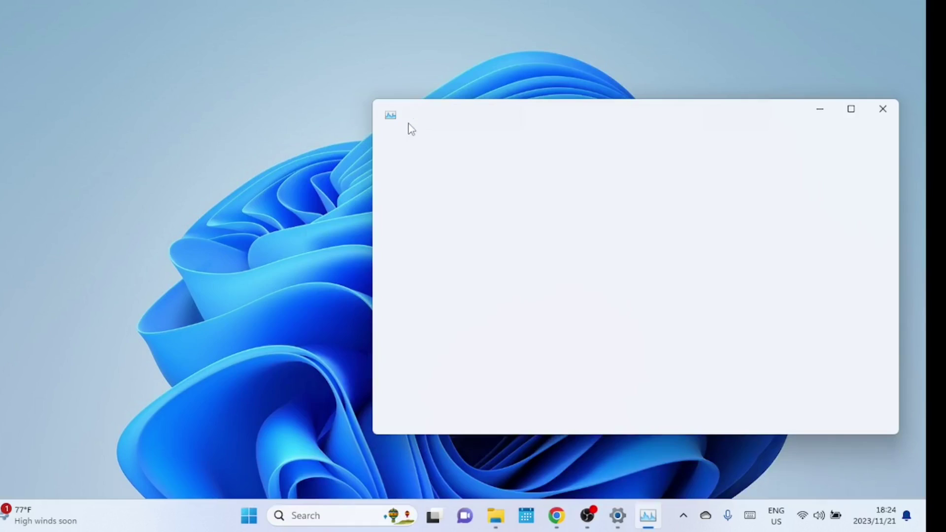
click(851, 108)
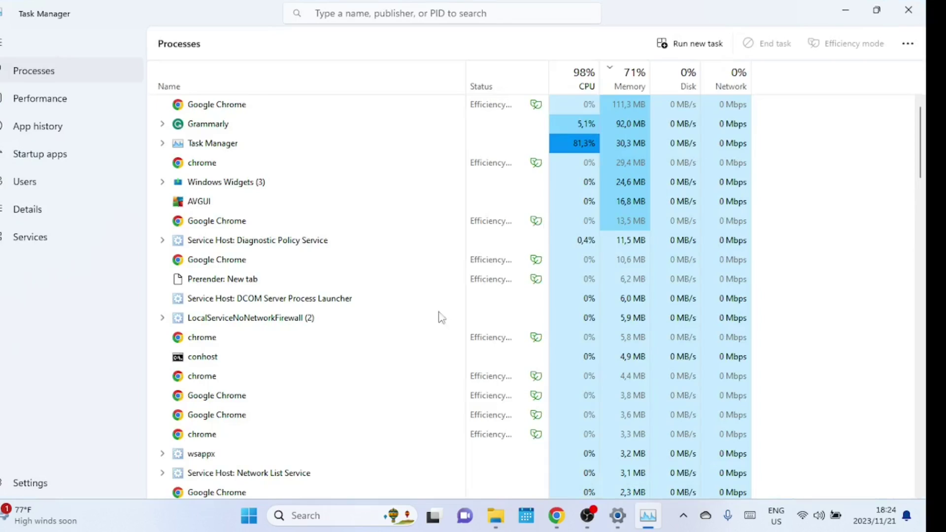
Step: End the Microsoft Edge task in the list of running processes
click(223, 319)
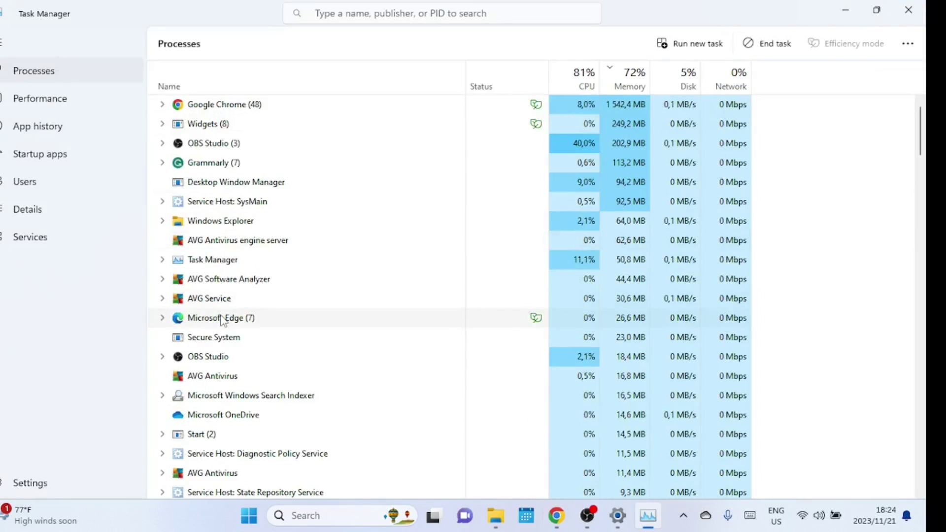
right_click(223, 319)
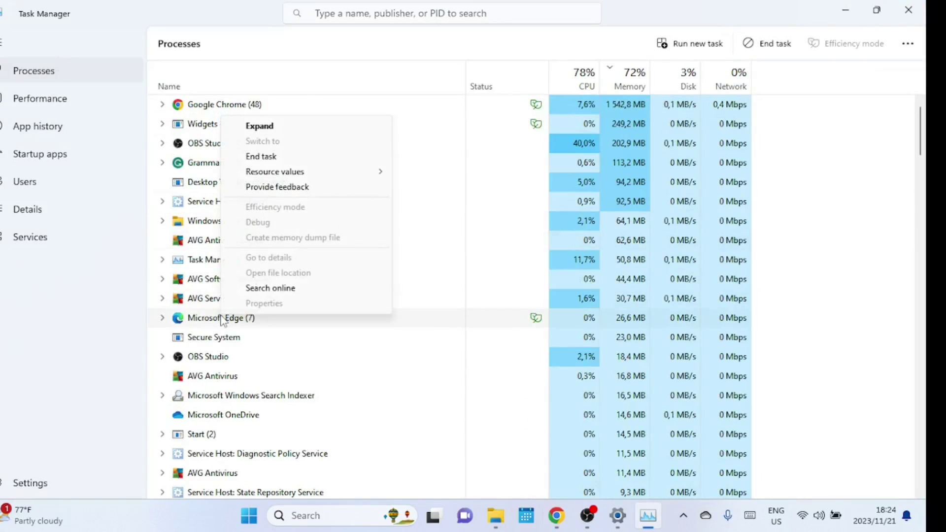
click(256, 157)
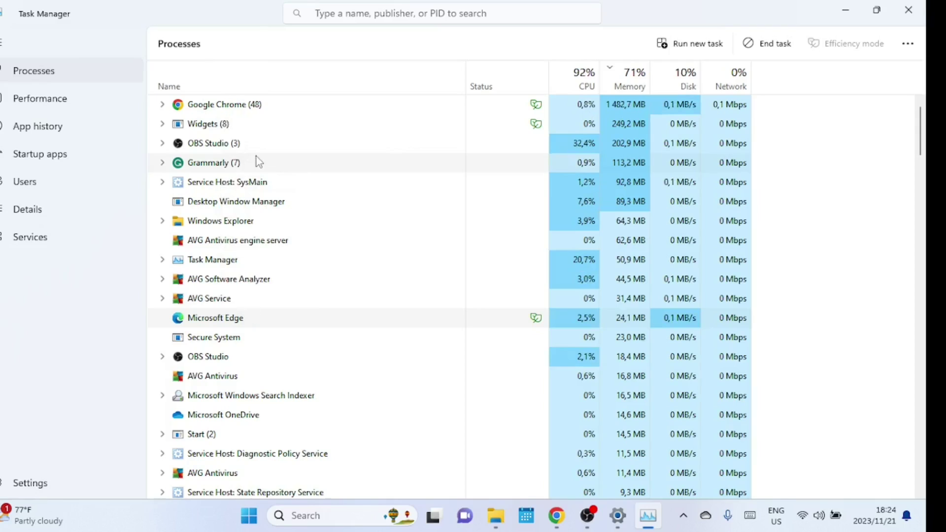
Step: Look through Task Manager's detailed process list down to its end for Edge processes, and minimize the window
click(36, 213)
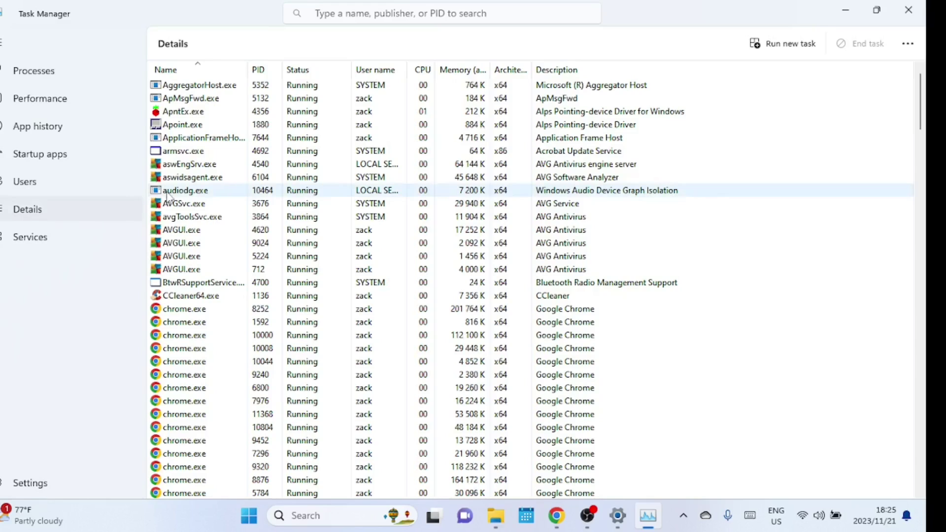
drag(920, 122, 902, 487)
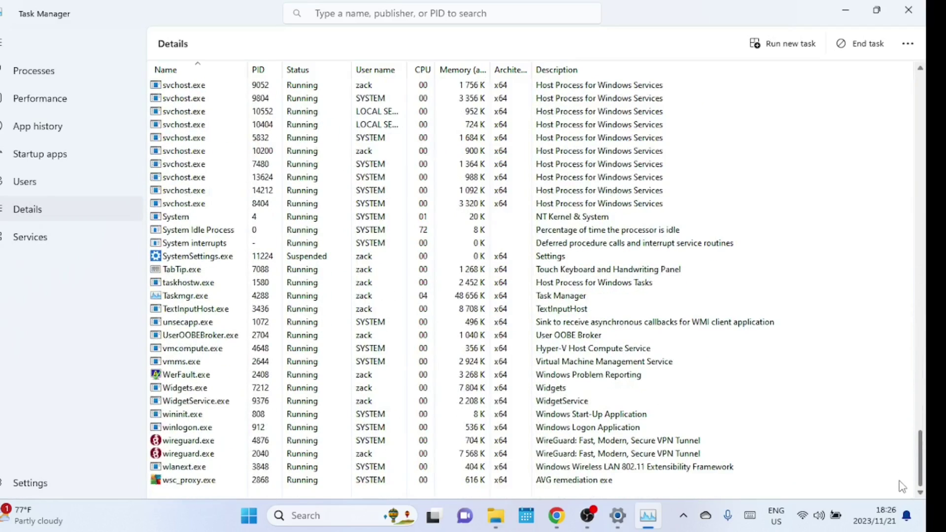
click(648, 515)
Step: Search Windows for "wise" and launch Wise Program Uninstaller again
click(311, 516)
text(wise)
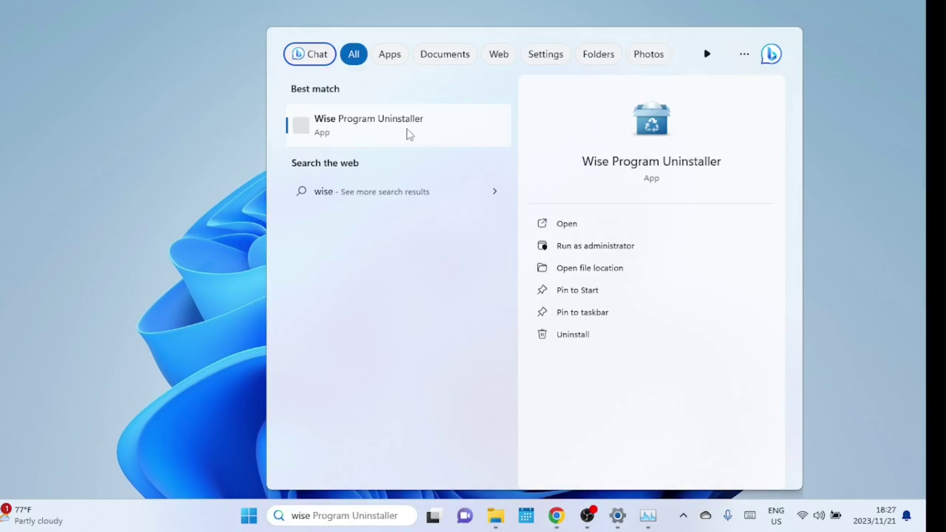
click(385, 127)
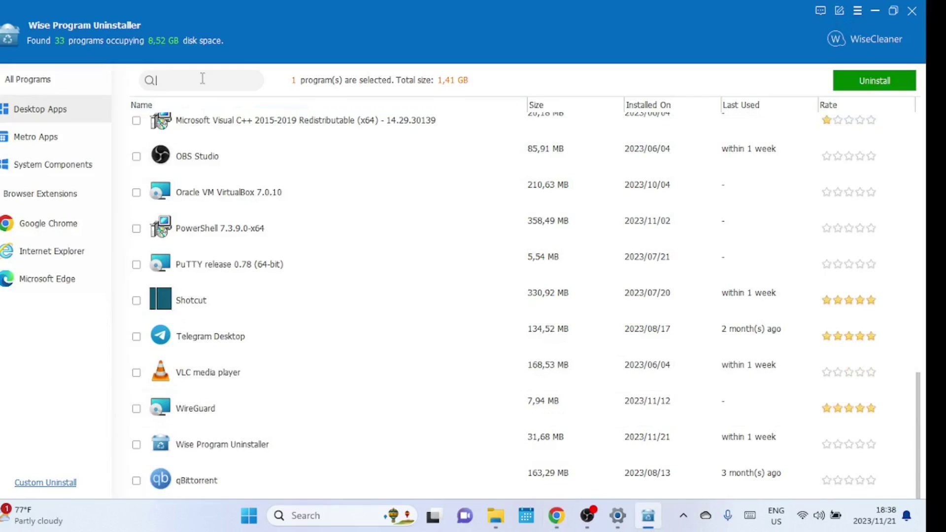
Step: Filter the desktop apps by "microsoft" and expand the Microsoft Edge entry to show its uninstall options
text(micr)
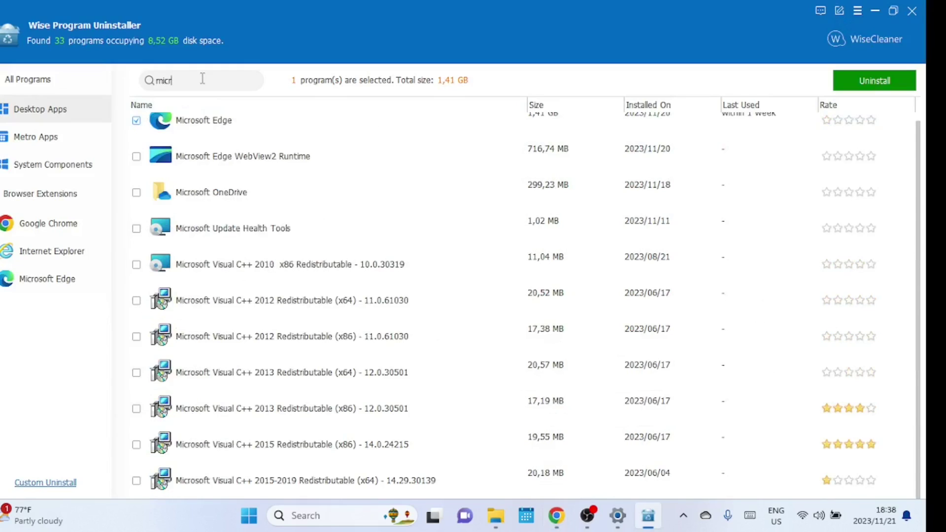
text(os)
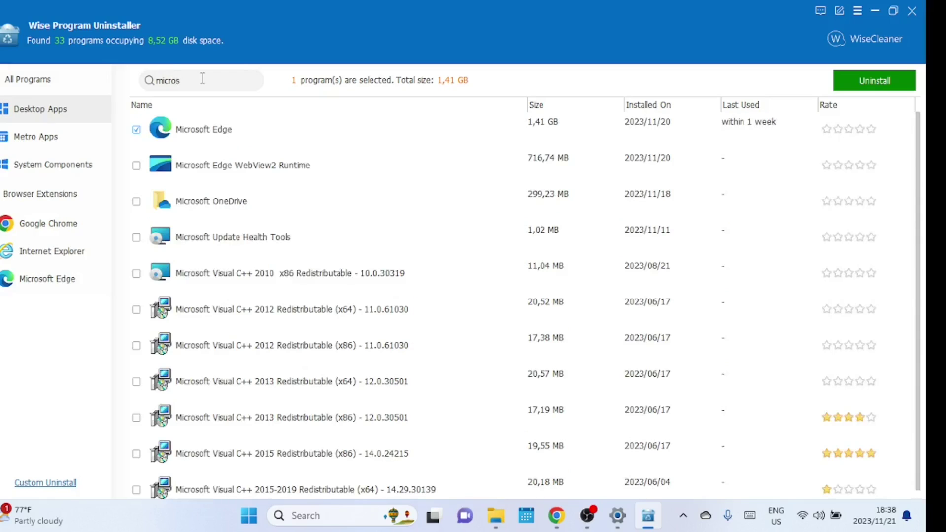
text(of)
click(293, 137)
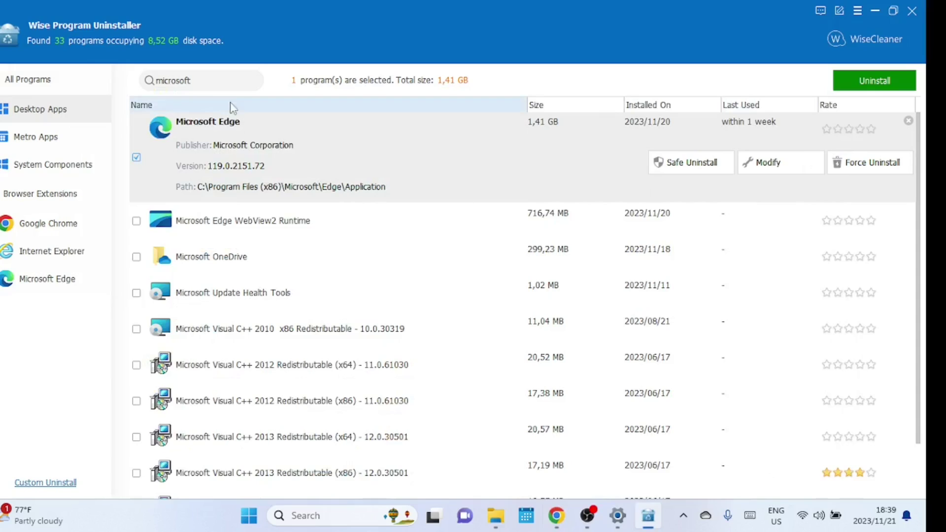
Step: Force uninstall Microsoft Edge, confirm the warning and remove all the registry entries and files associated with it
click(871, 169)
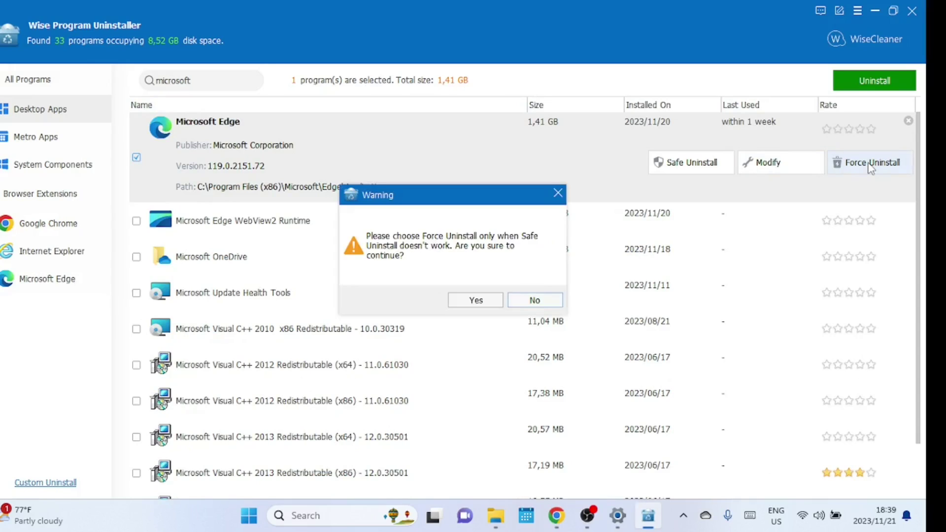
click(472, 298)
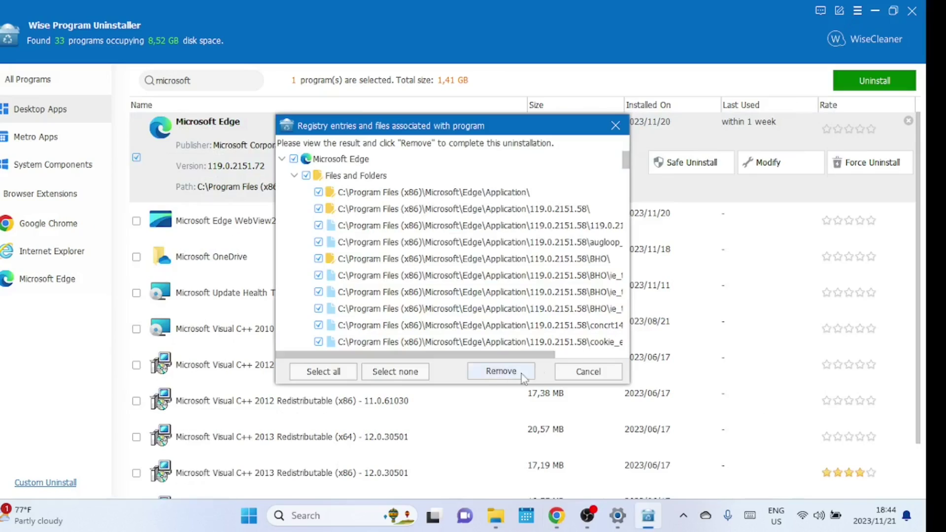
click(505, 373)
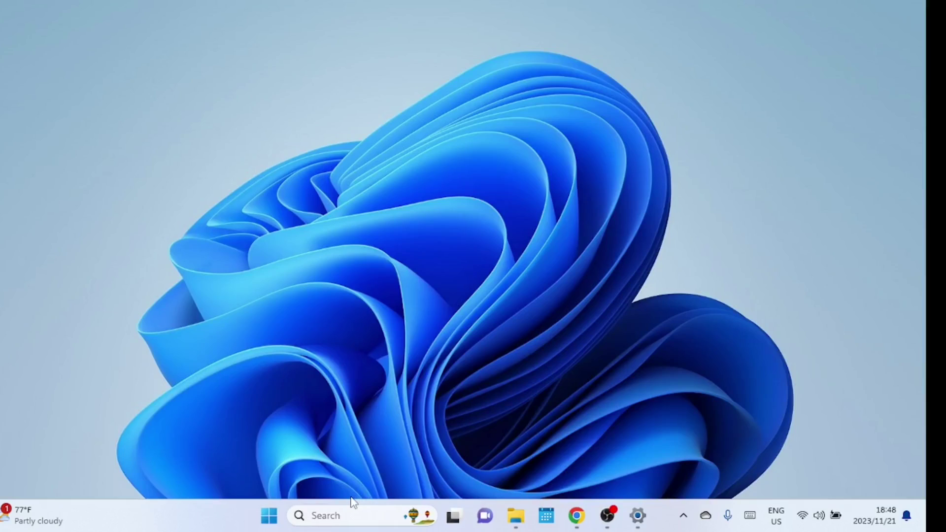
Step: Search Windows for Microsoft apps to check whether Edge is still among them, and close the search
click(340, 515)
text(m)
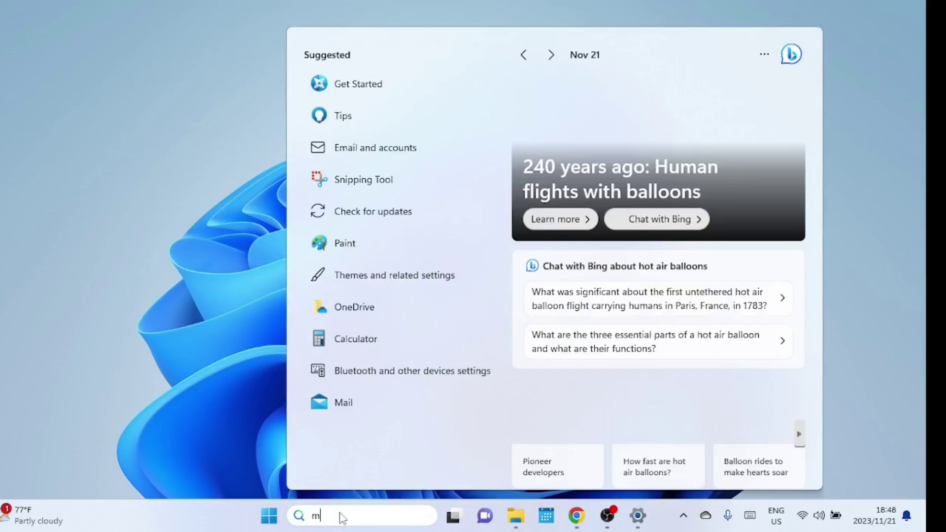
text(icro)
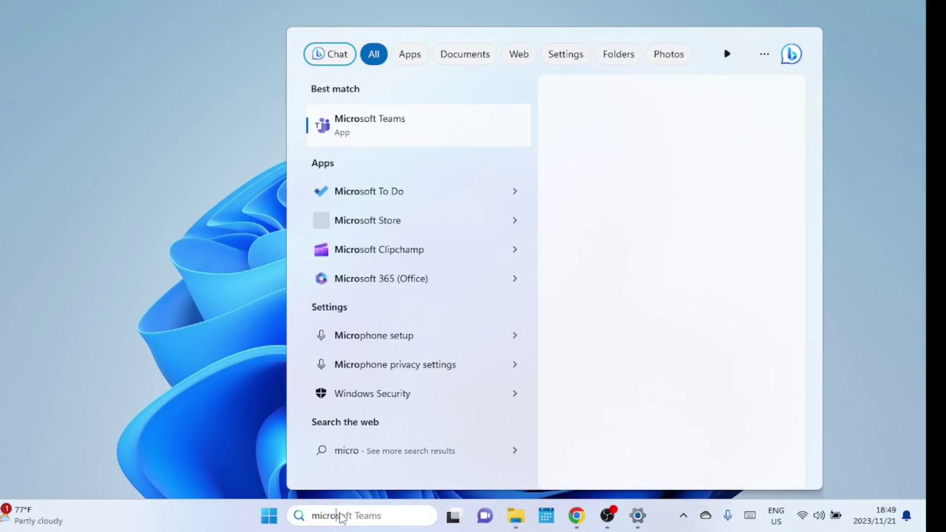
text(sfot)
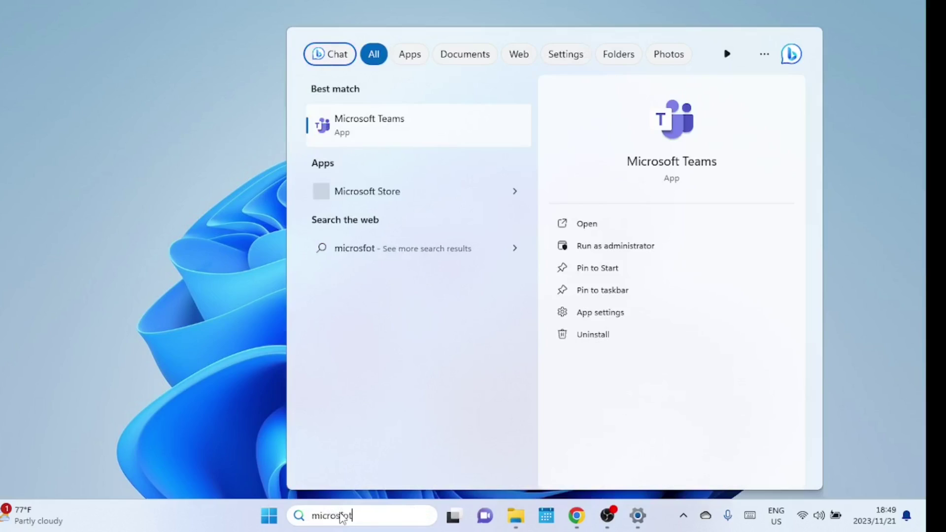
key(BackSpace)
key(BackSpace)
key(BackSpace)
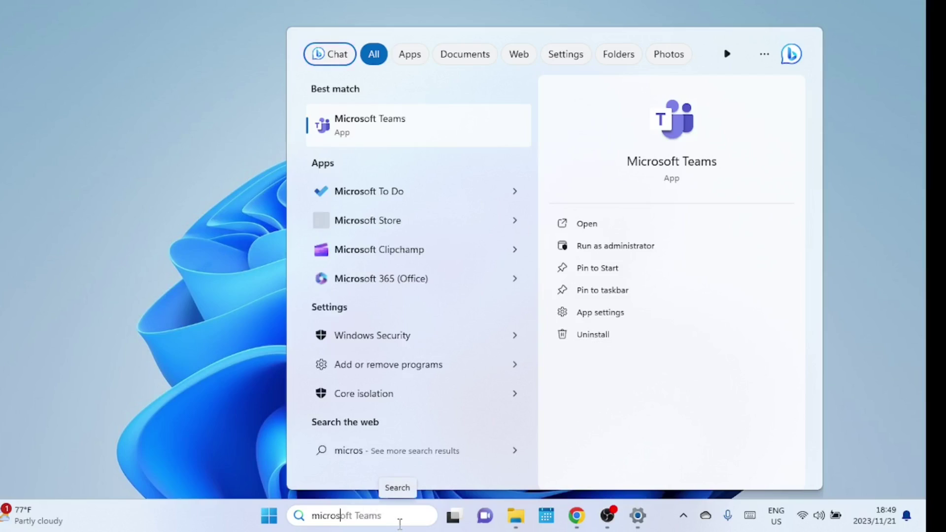
key(Escape)
Step: Search Windows for "reg" and open the Registry Editor
click(333, 512)
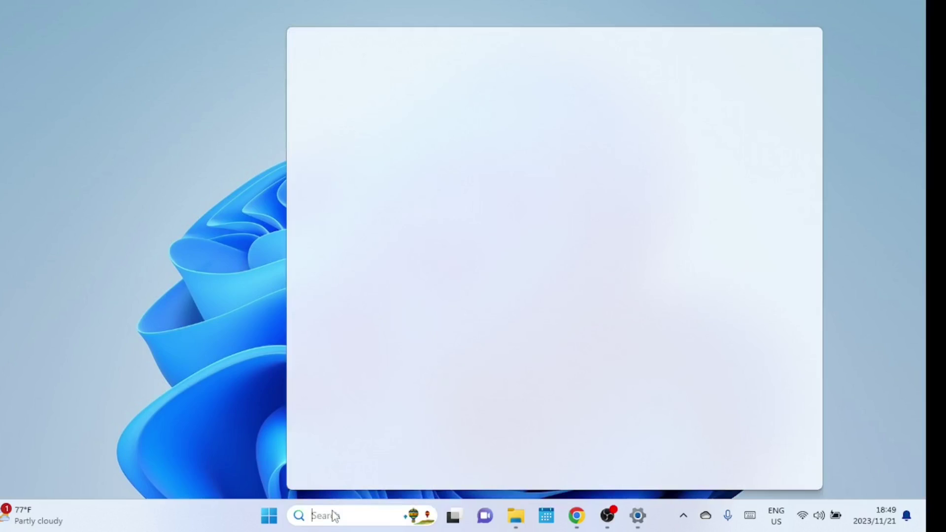
text(reg)
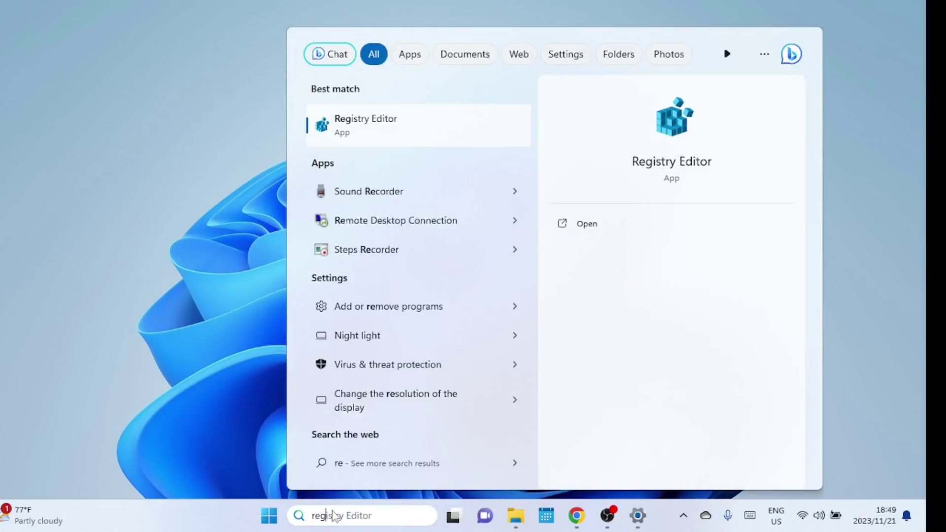
click(360, 132)
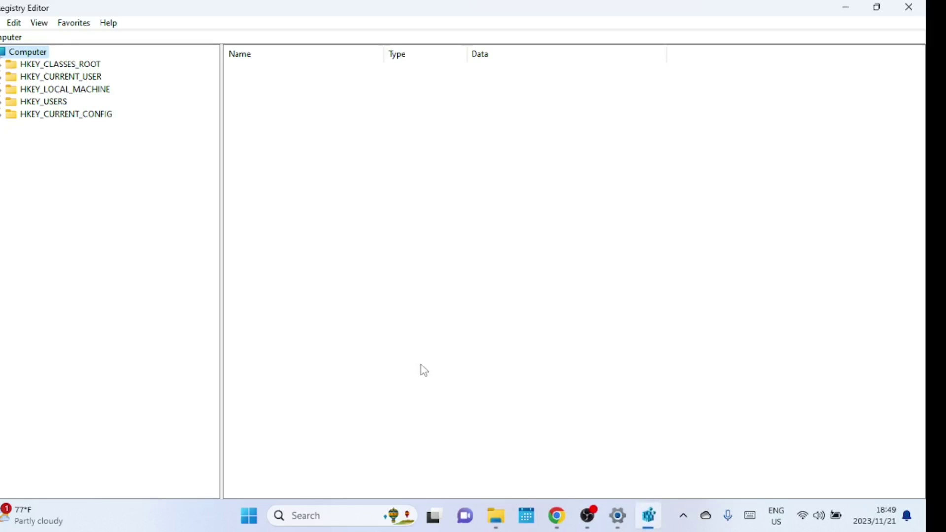
Step: Create a new key under HKEY_LOCAL_MACHINE\SOFTWARE\Microsoft, keeping its default name
click(2, 89)
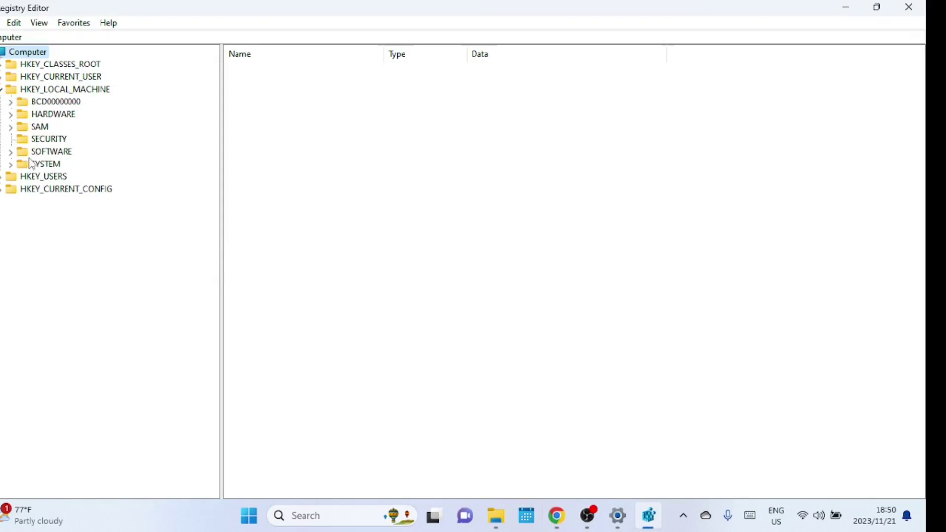
click(10, 151)
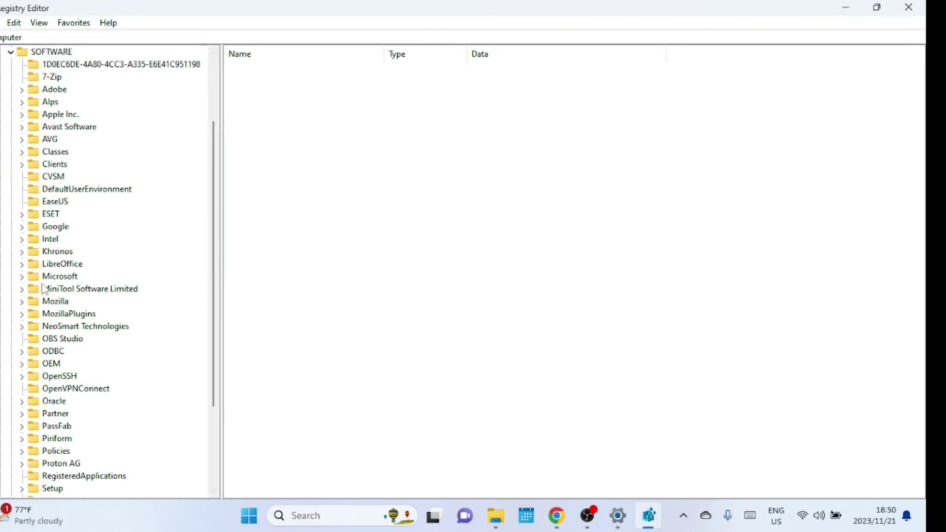
click(21, 276)
scroll(73, 127, up, 2)
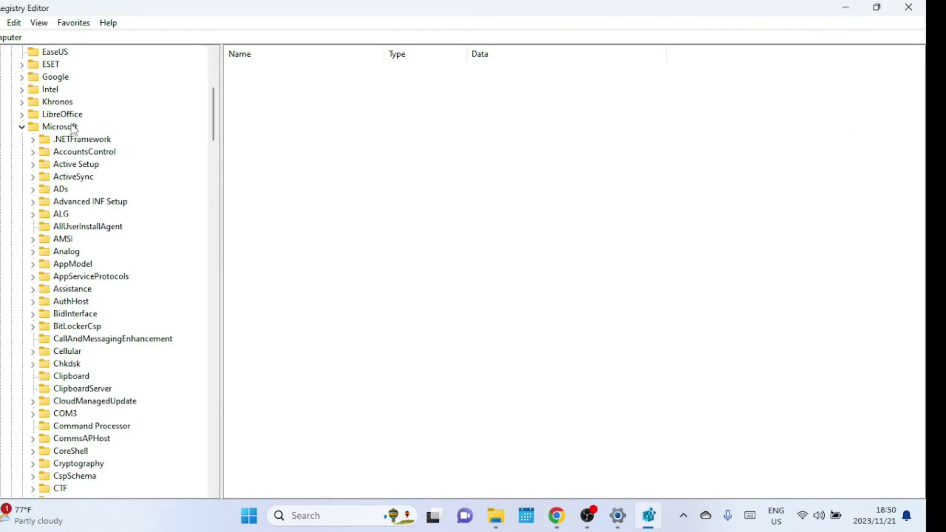
right_click(71, 129)
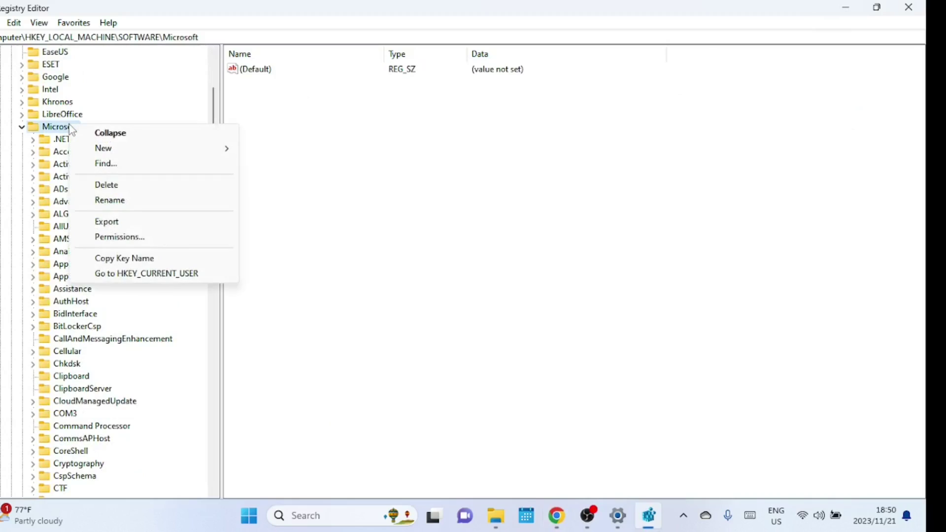
mouse_move(111, 152)
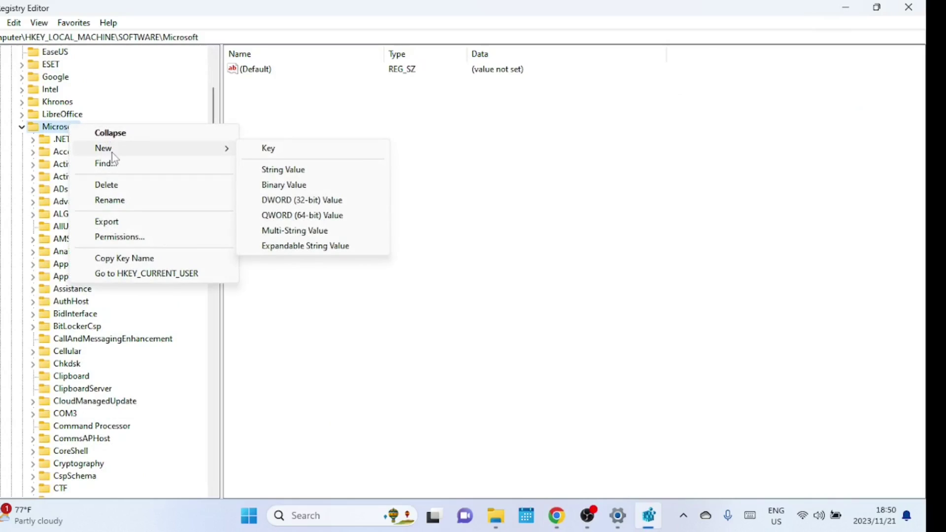
click(269, 149)
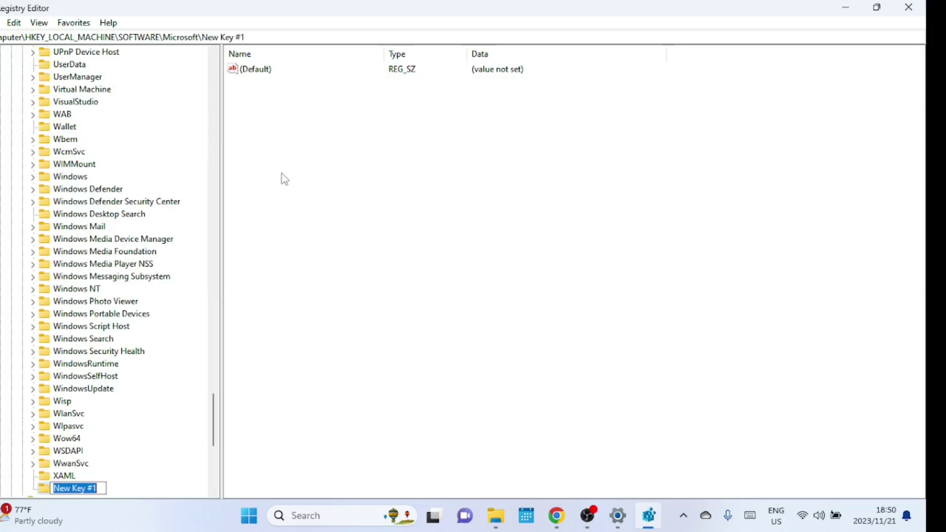
key(Return)
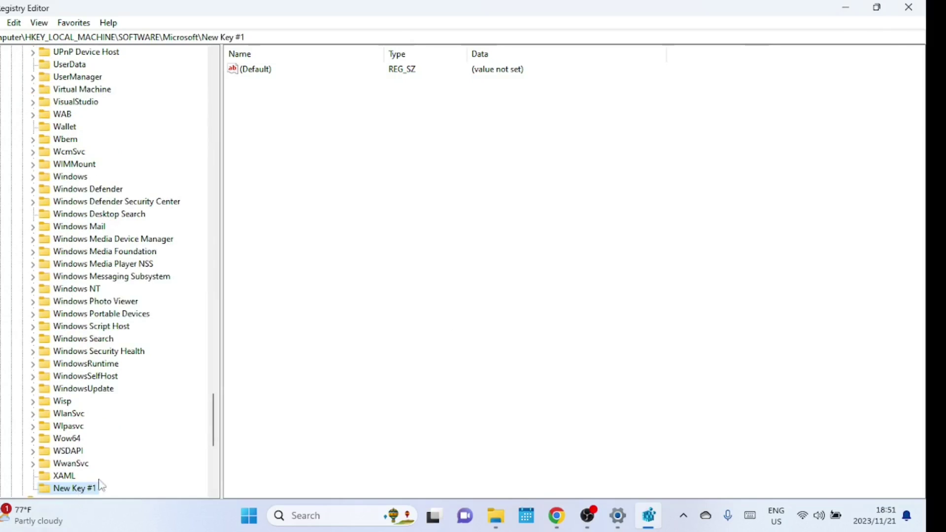
Step: Rename the new key under Microsoft as EdgeUpdate
scroll(215, 418, down, 1)
scroll(215, 418, down, 1)
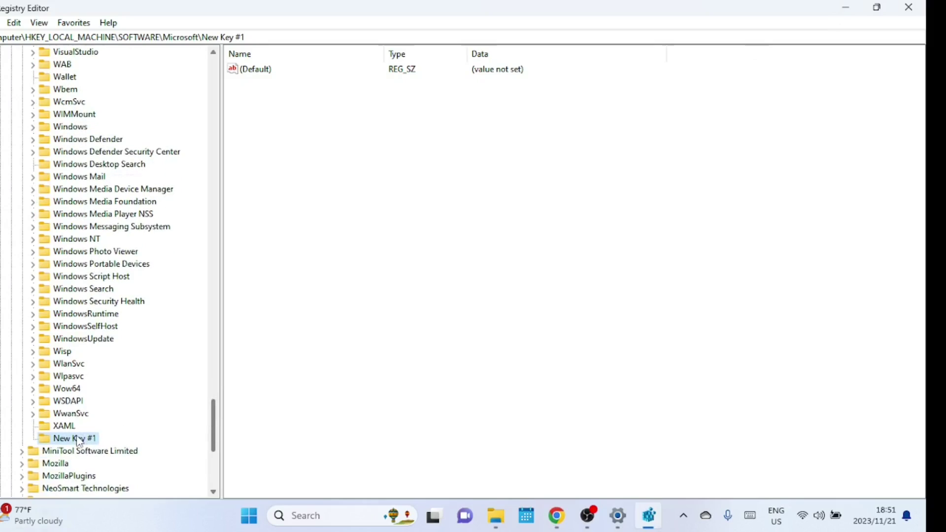
right_click(79, 441)
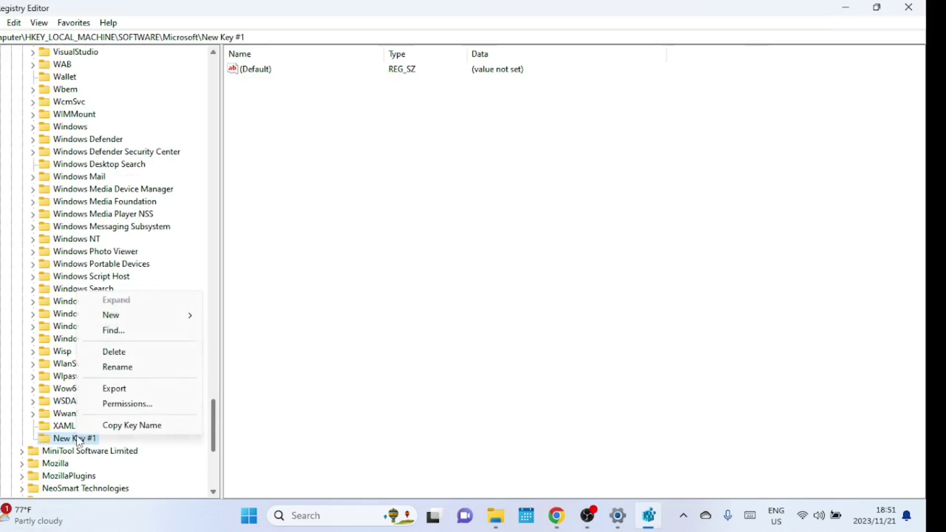
click(115, 371)
key(BackSpace)
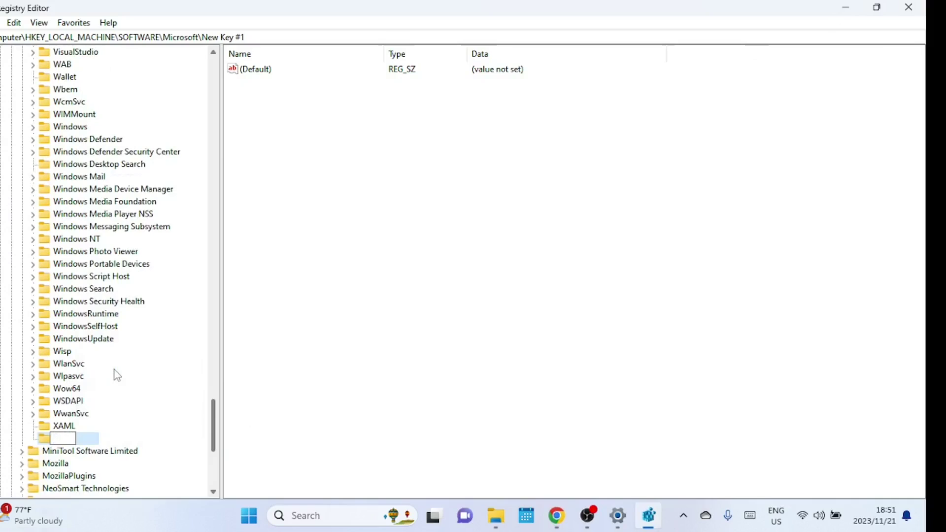
text(EdgeUpdate)
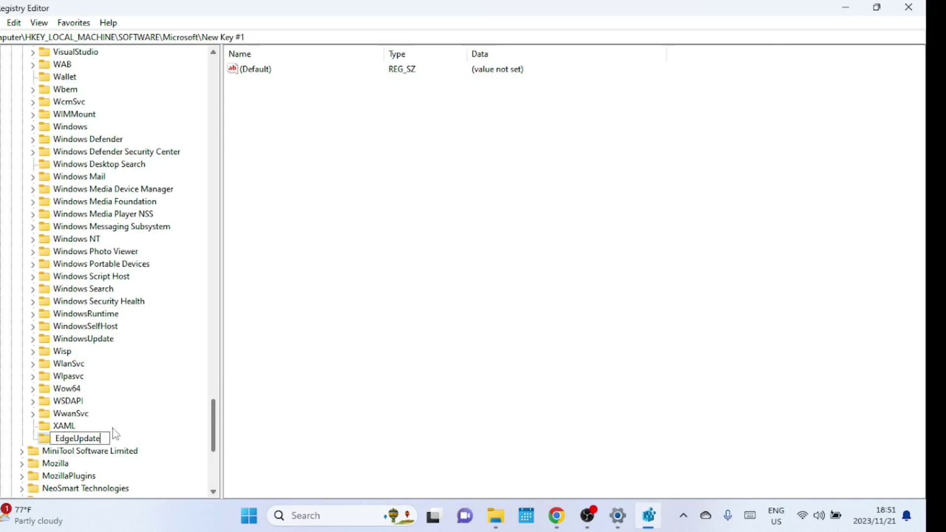
key(Return)
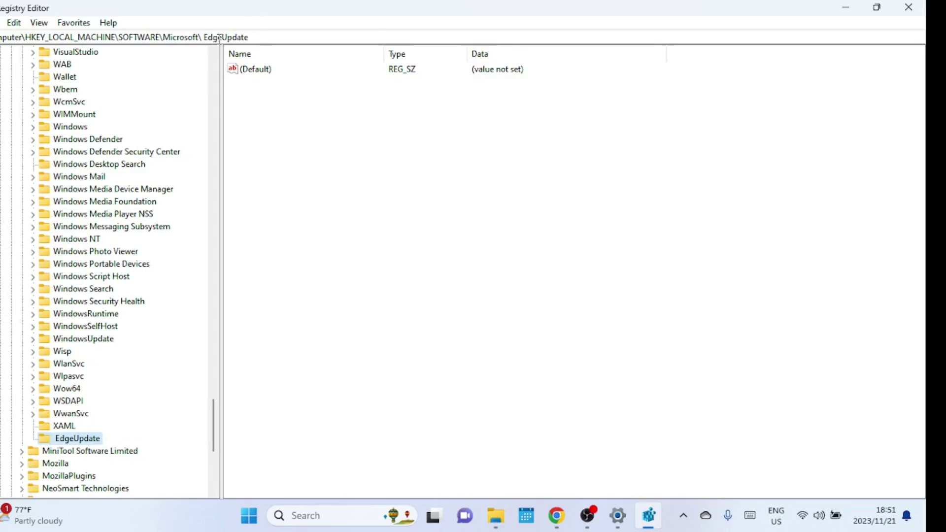
Step: Add a DWORD (32-bit) value named DoNotUpdateToEdgeWithChromium to the EdgeUpdate key
drag(253, 36, 1, 37)
right_click(325, 106)
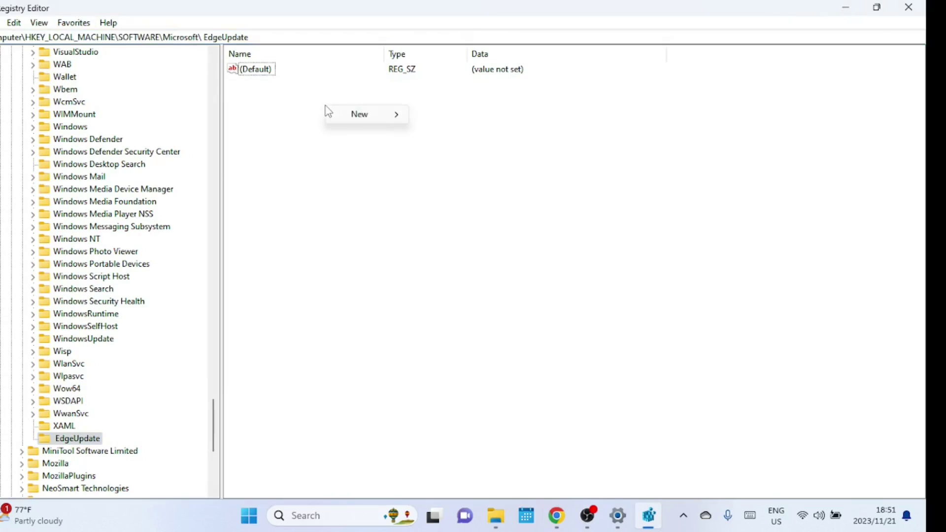
mouse_move(345, 113)
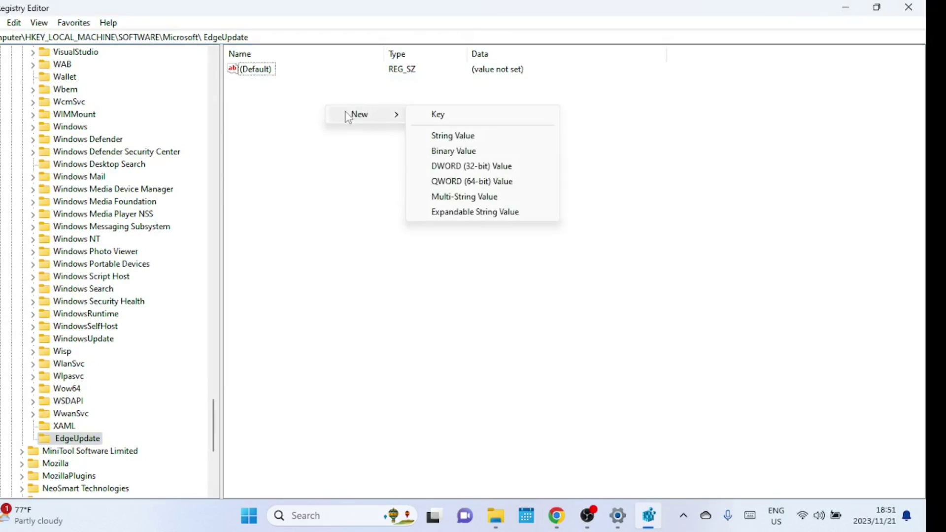
click(455, 167)
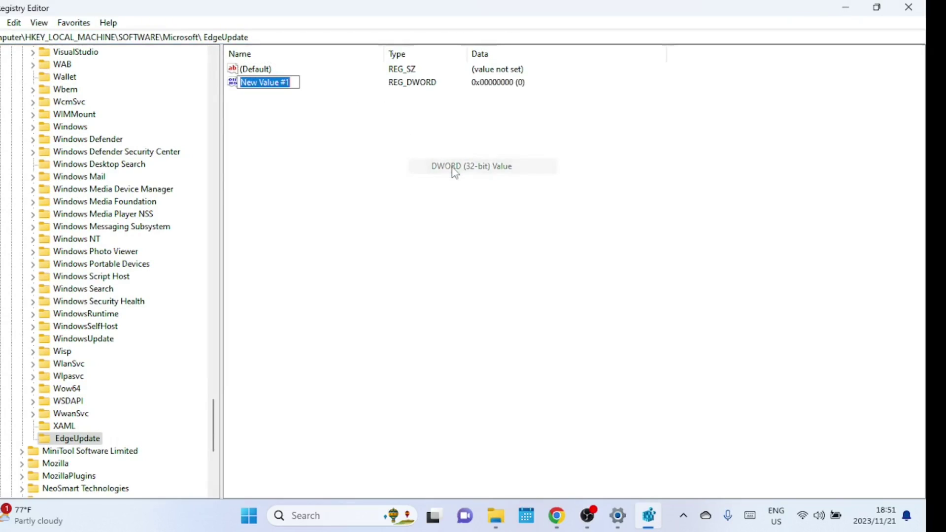
key(BackSpace)
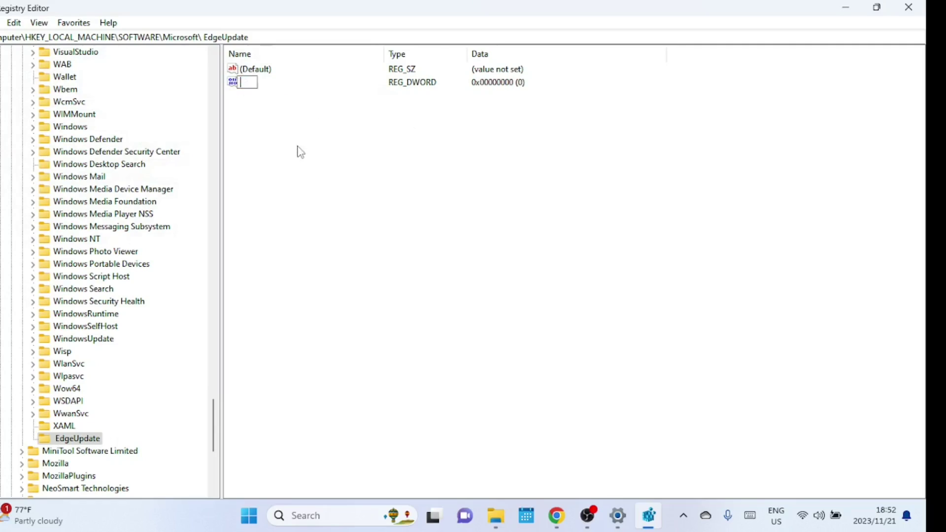
text(DoNotUpdateToEdgeWithChromium)
key(Return)
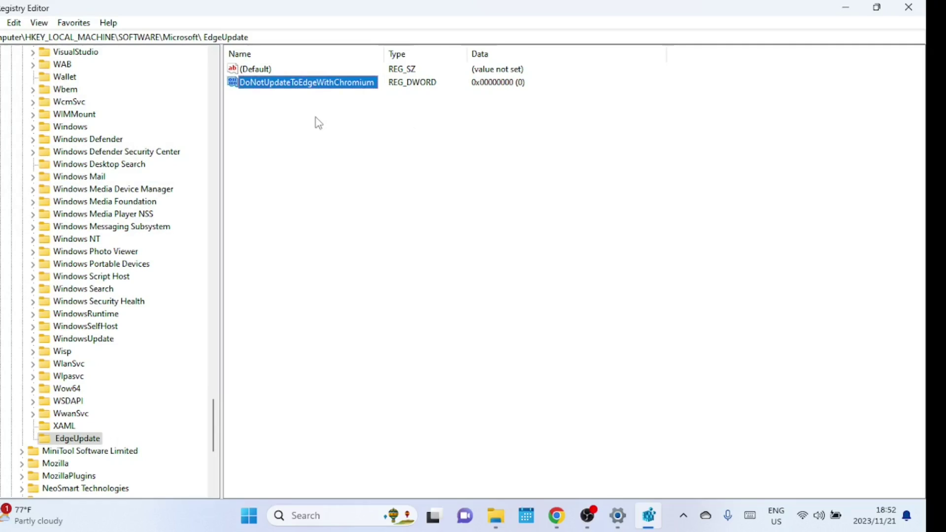
Step: Set the value data of DoNotUpdateToEdgeWithChromium to 1 in hexadecimal base
click(324, 91)
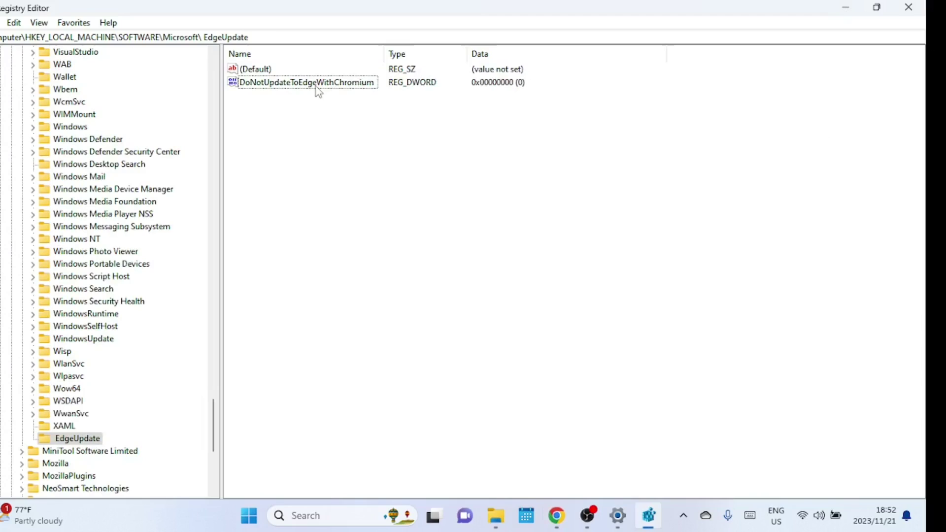
double_click(317, 89)
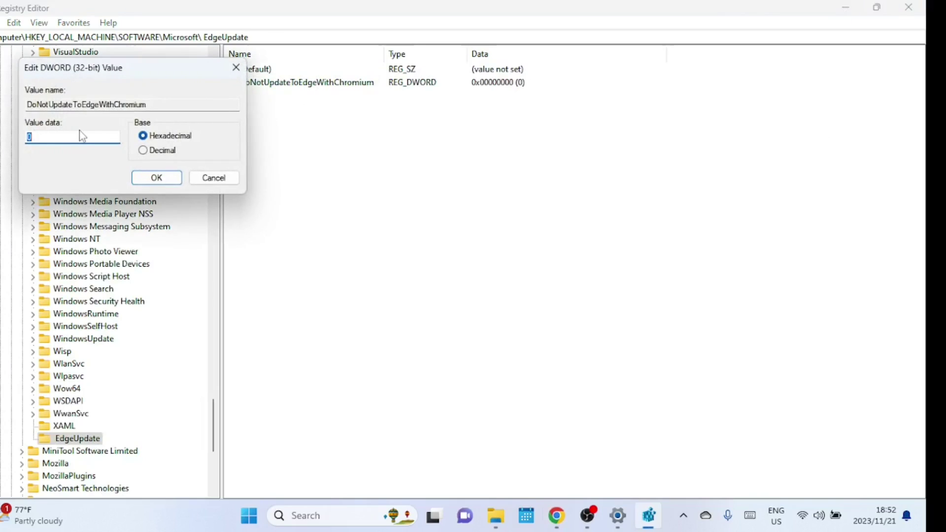
text(1)
click(156, 177)
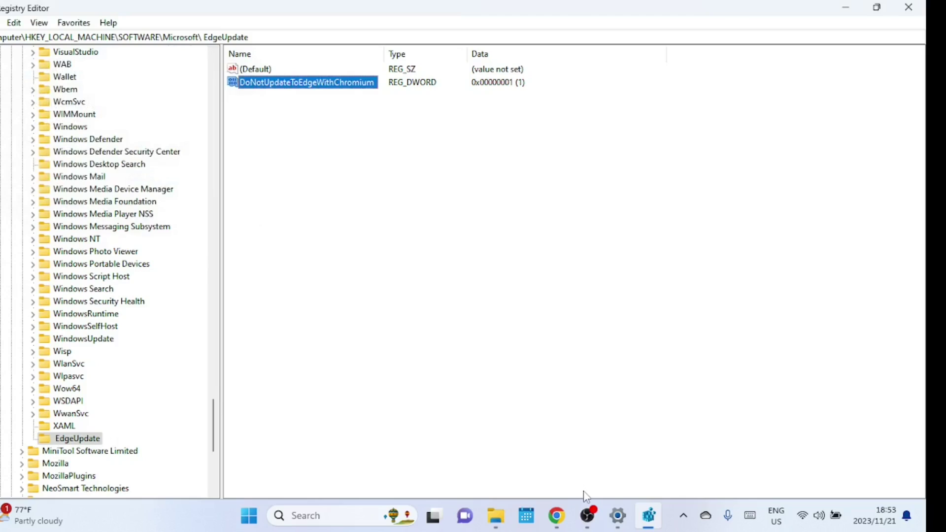
click(370, 402)
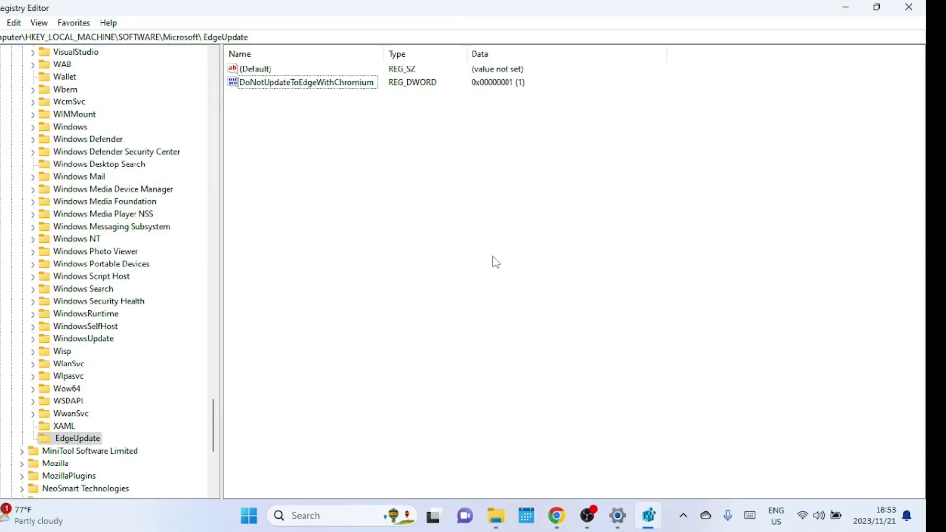